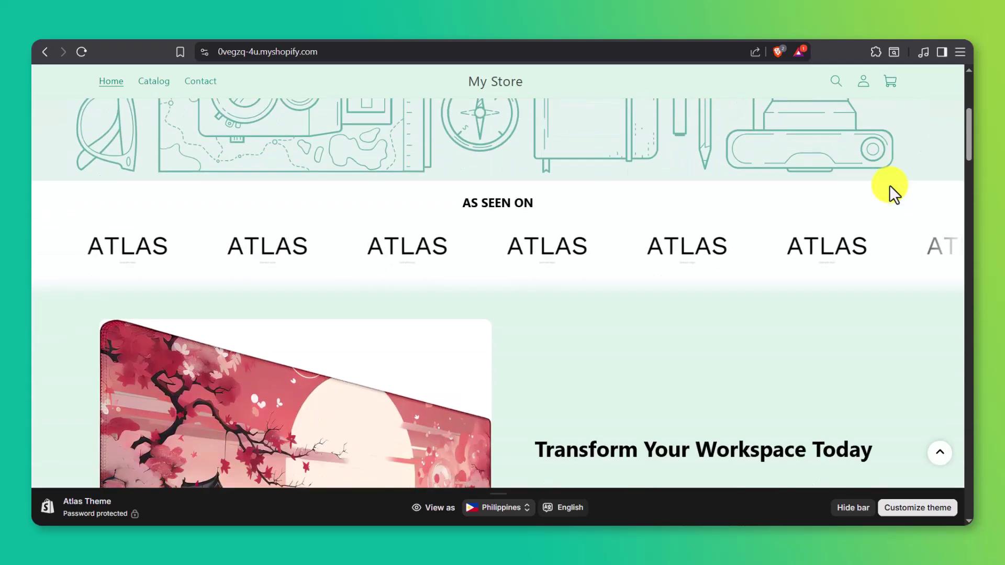
- Scroll down through the store's homepage
scroll(890, 184, down, 10)
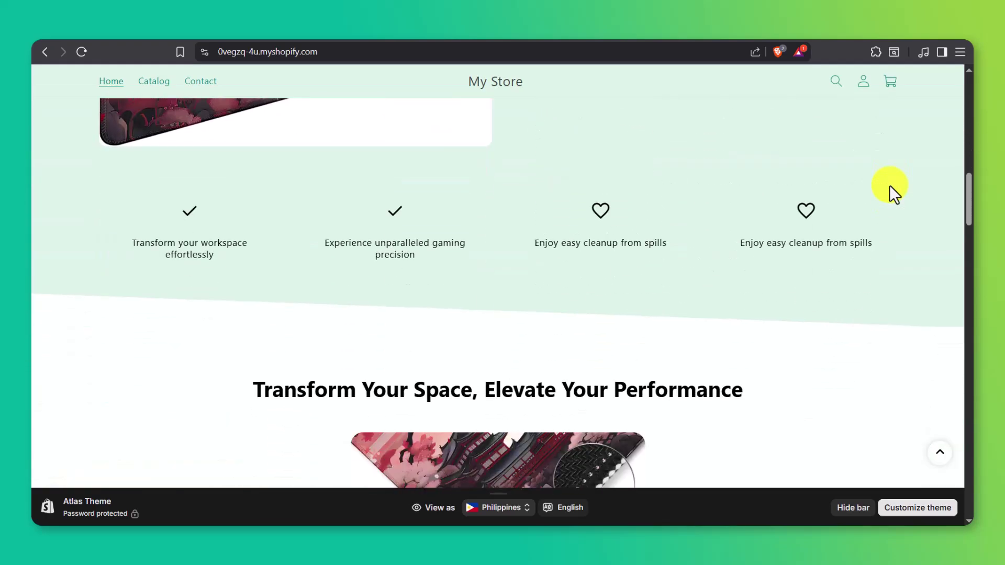
scroll(890, 186, down, 10)
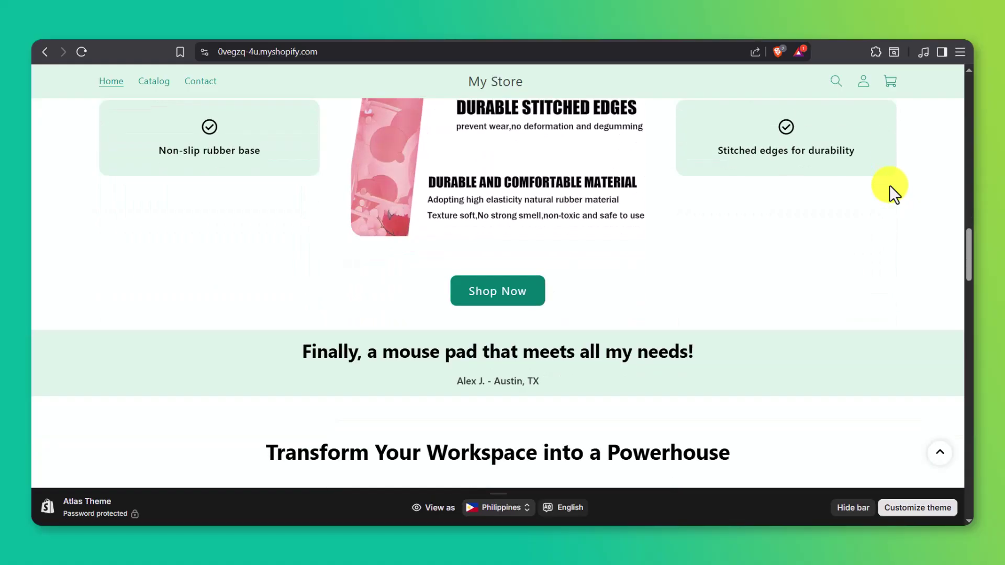
scroll(890, 185, down, 12)
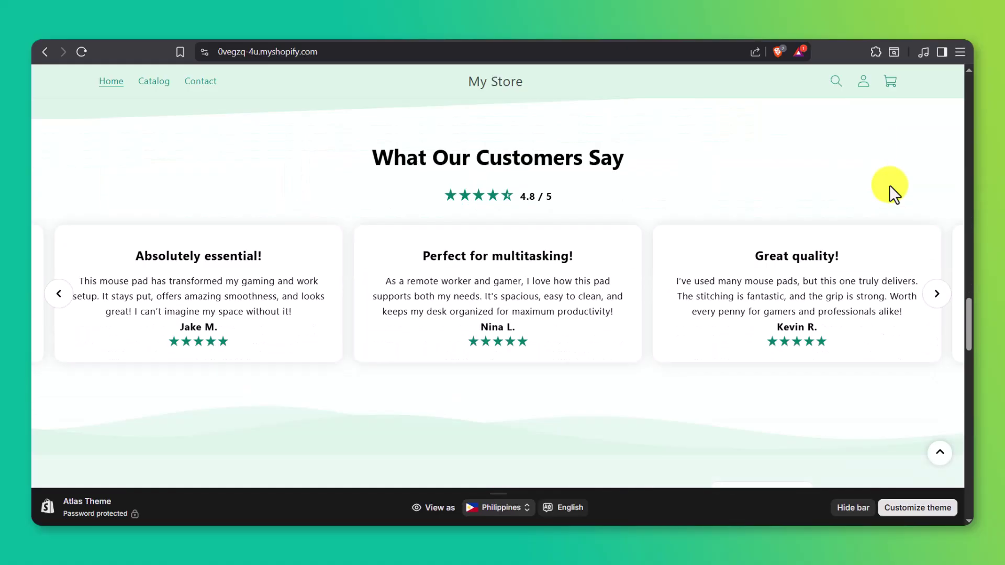
scroll(890, 185, down, 13)
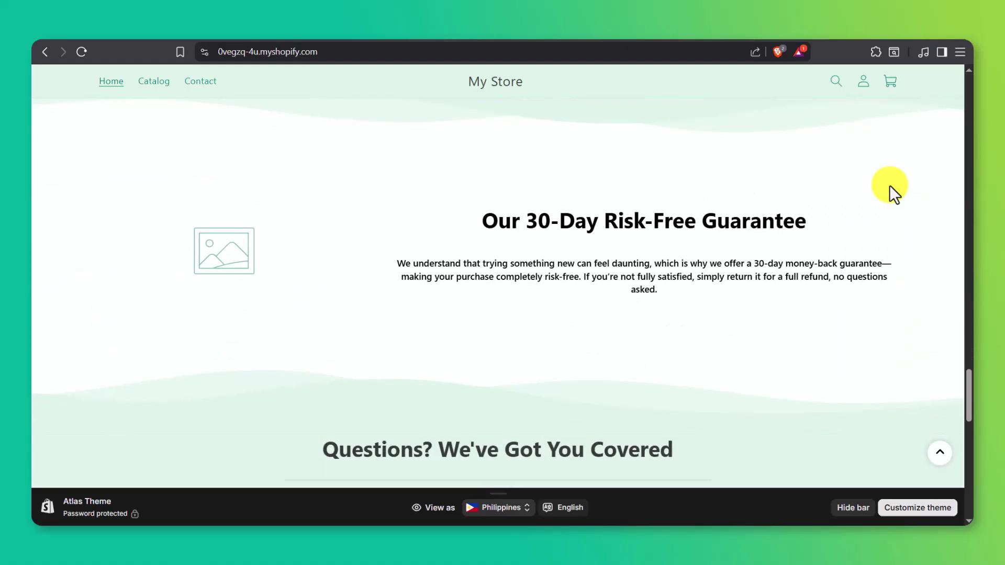
scroll(890, 184, down, 8)
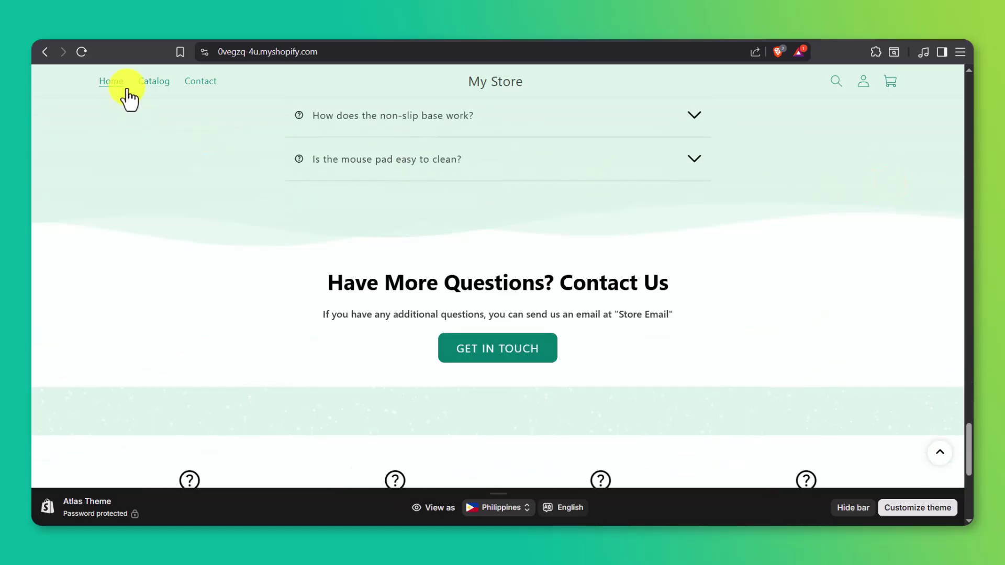
- Open the Catalog page and browse its list of products
click(143, 87)
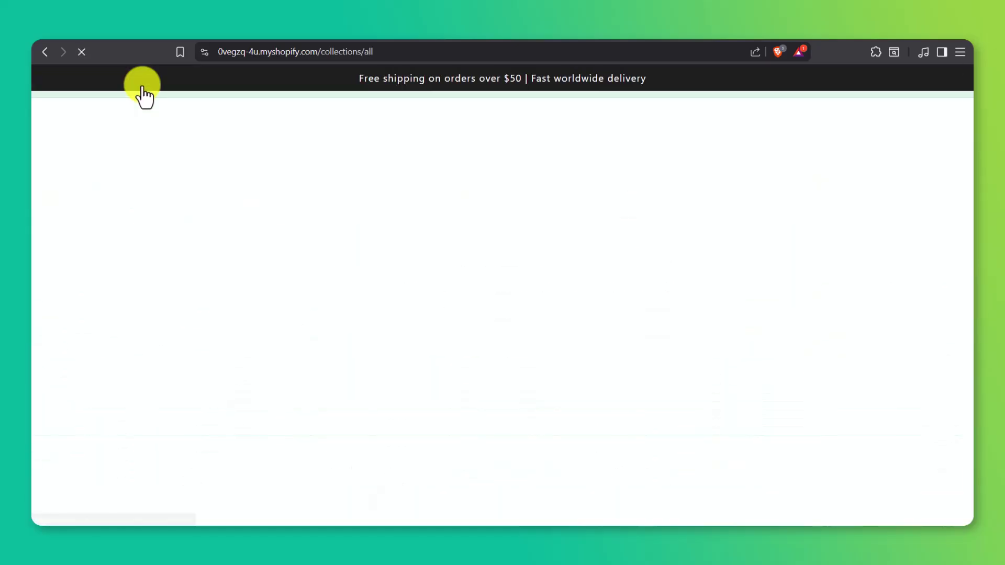
scroll(143, 86, down, 3)
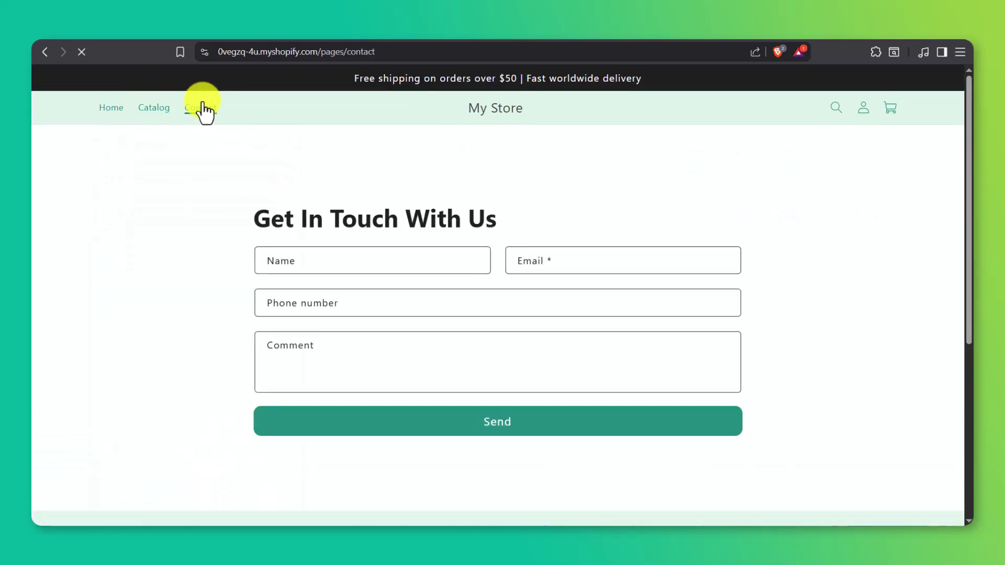
scroll(307, 183, down, 4)
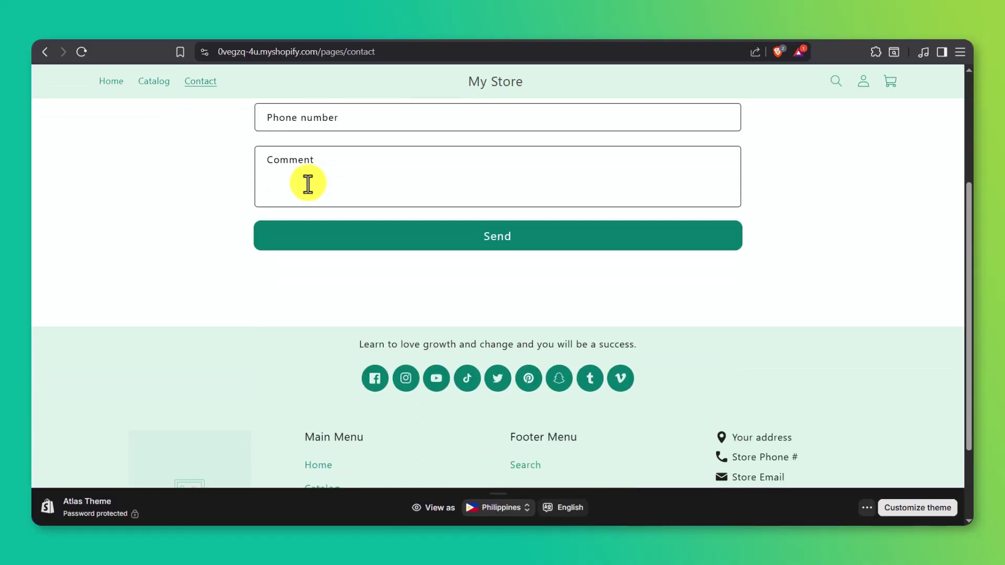
scroll(308, 183, up, 2)
scroll(308, 183, up, 2)
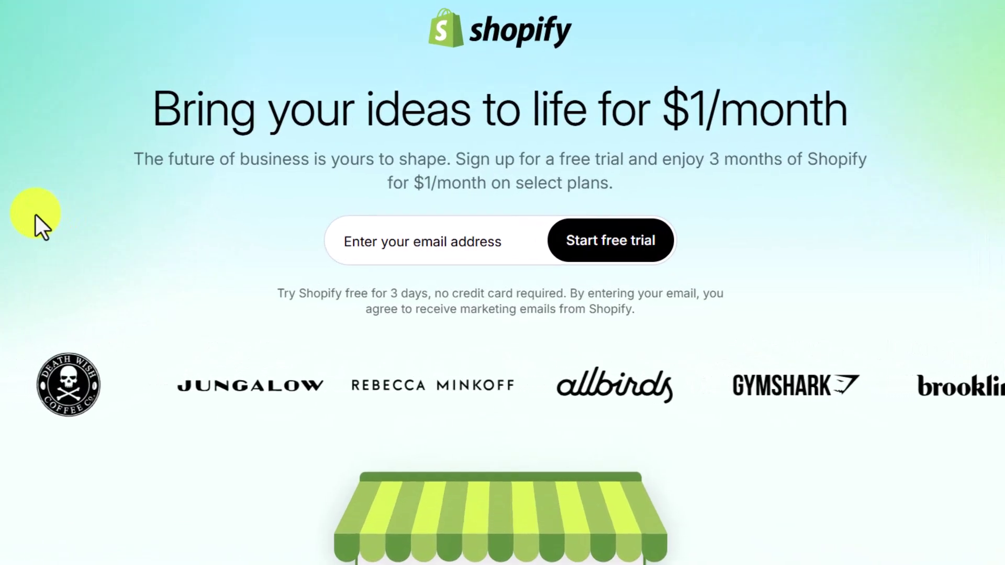
- Highlight the $1/month headline and offer paragraph, then type an e-mail address into the sign-up field
drag(127, 114, 846, 123)
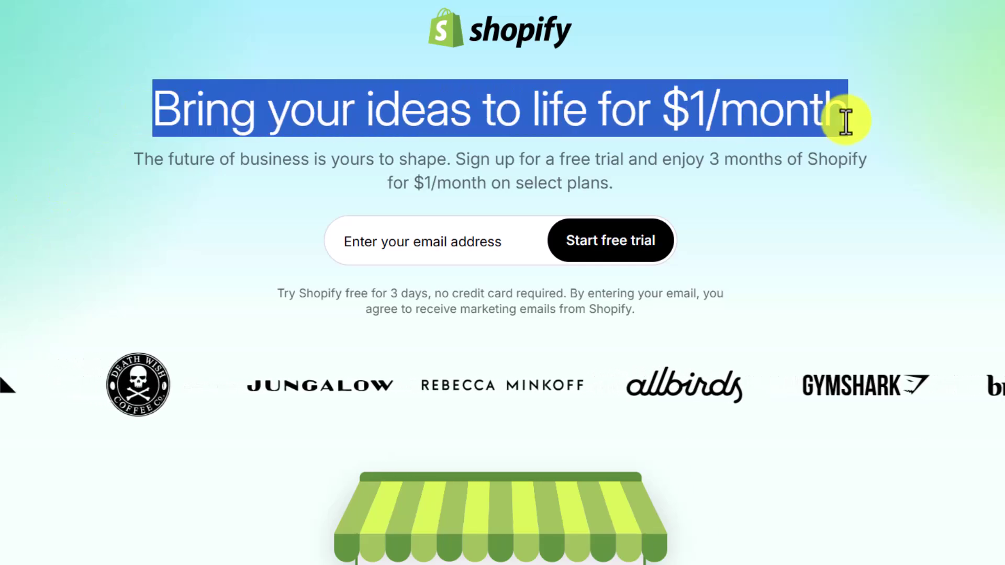
drag(116, 155, 677, 181)
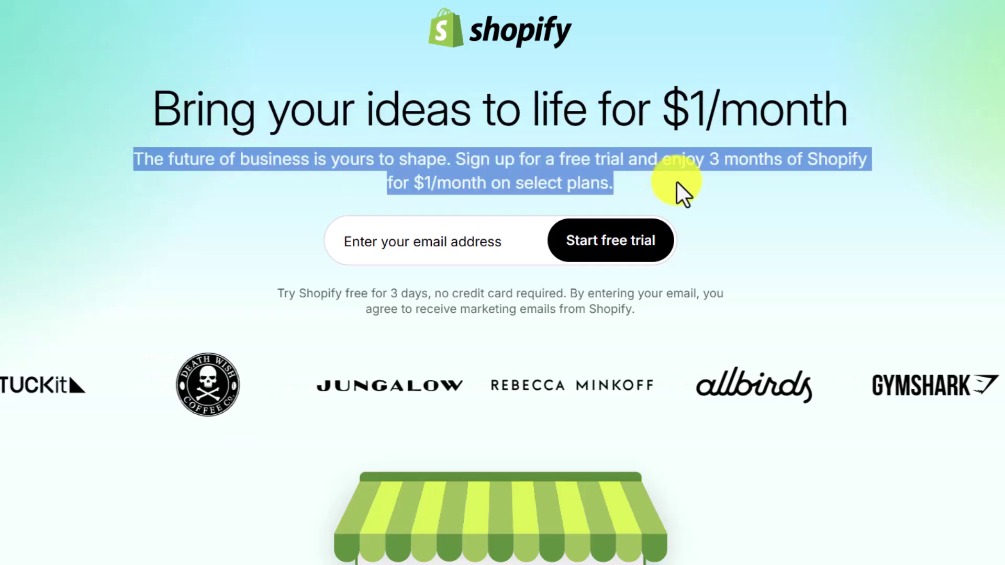
click(473, 234)
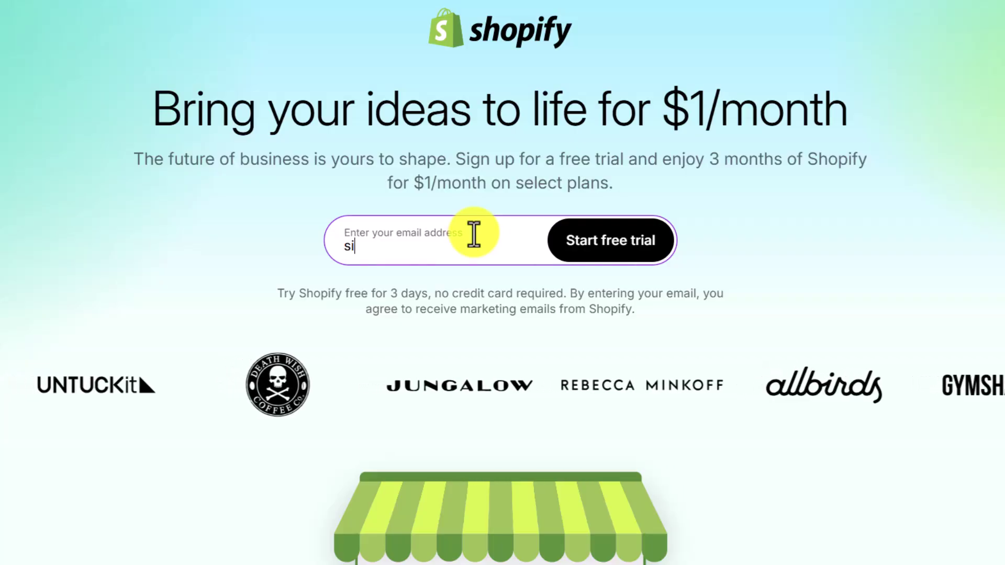
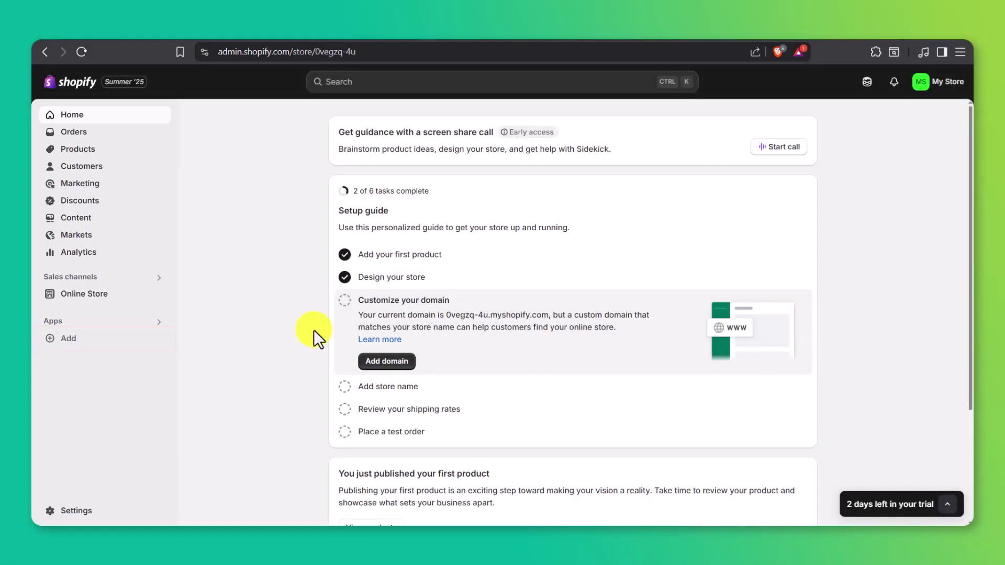
- From the admin's Apps recommendations, open the full Shopify App Store
click(158, 341)
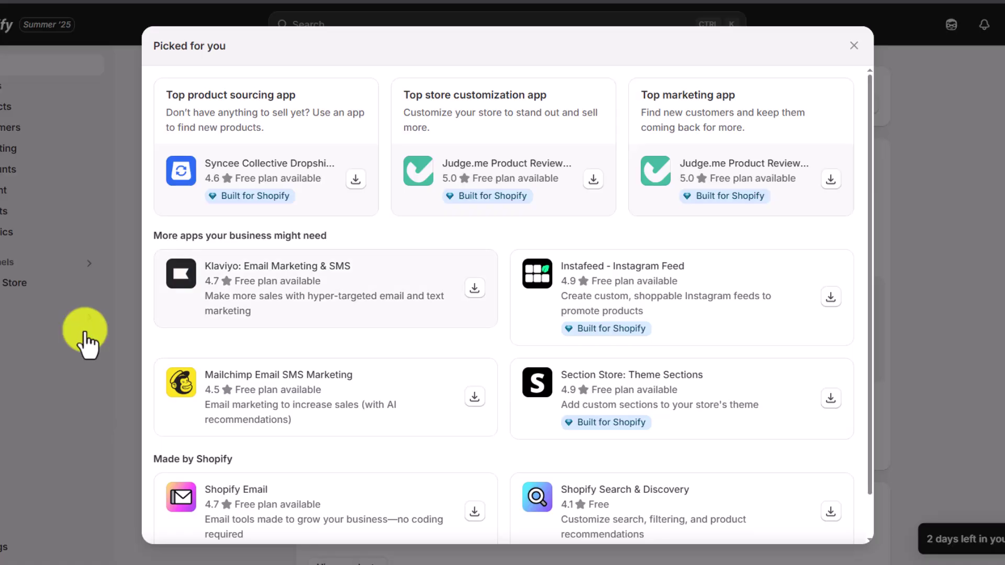
scroll(865, 246, down, 1)
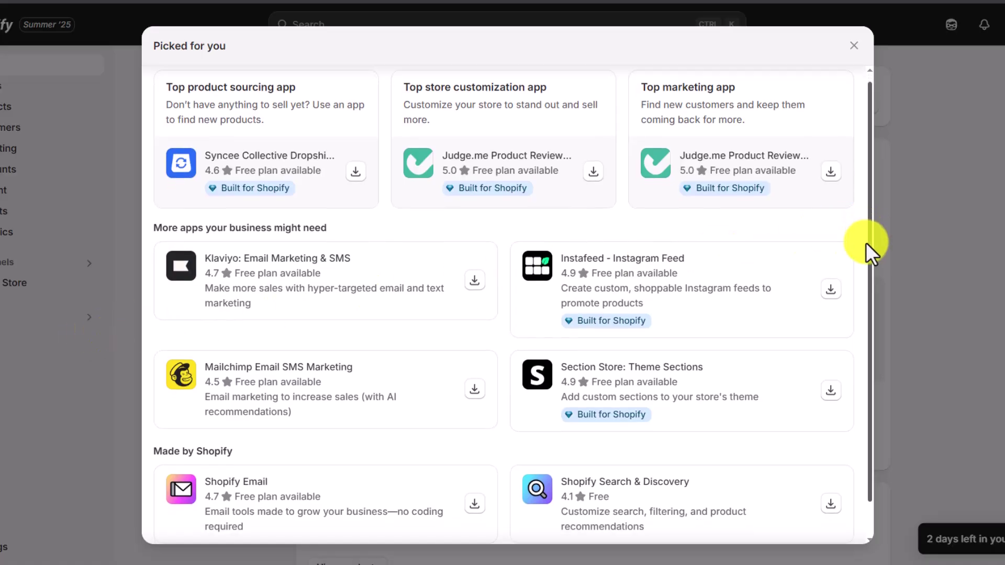
scroll(864, 262, down, 2)
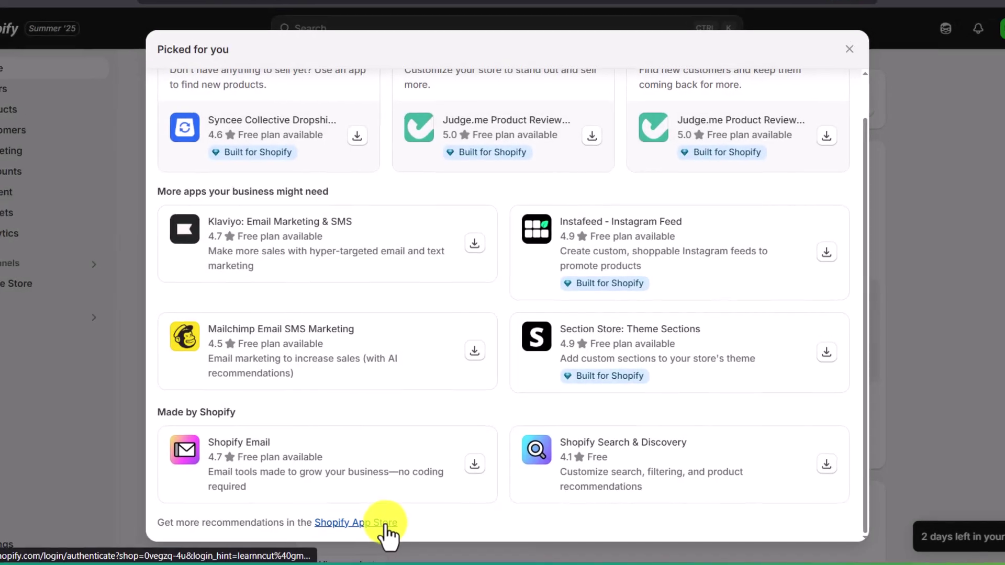
click(387, 525)
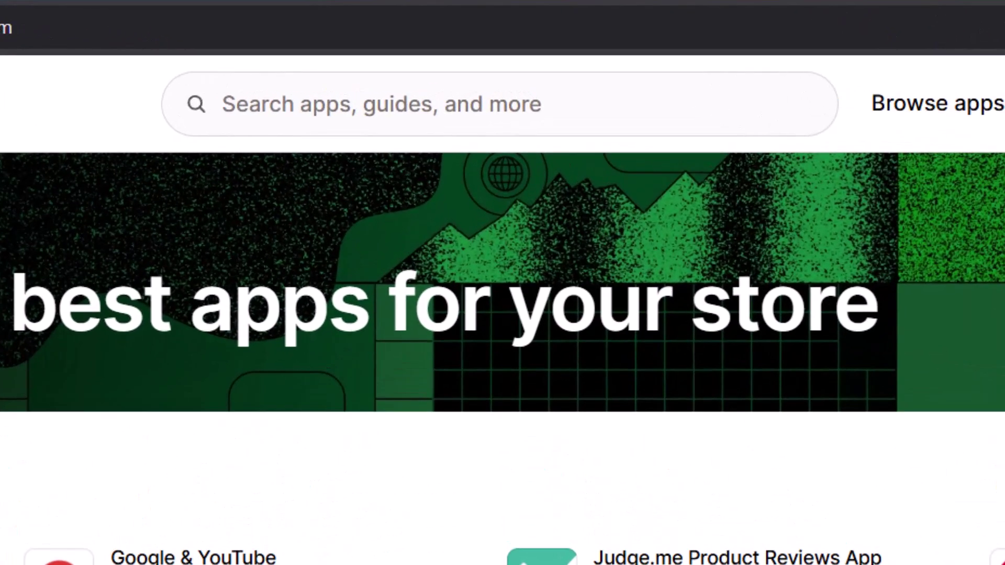
- Search the App Store for 'atlas', open Atlas: AI Store Builder and start its install
click(566, 96)
text(atlas)
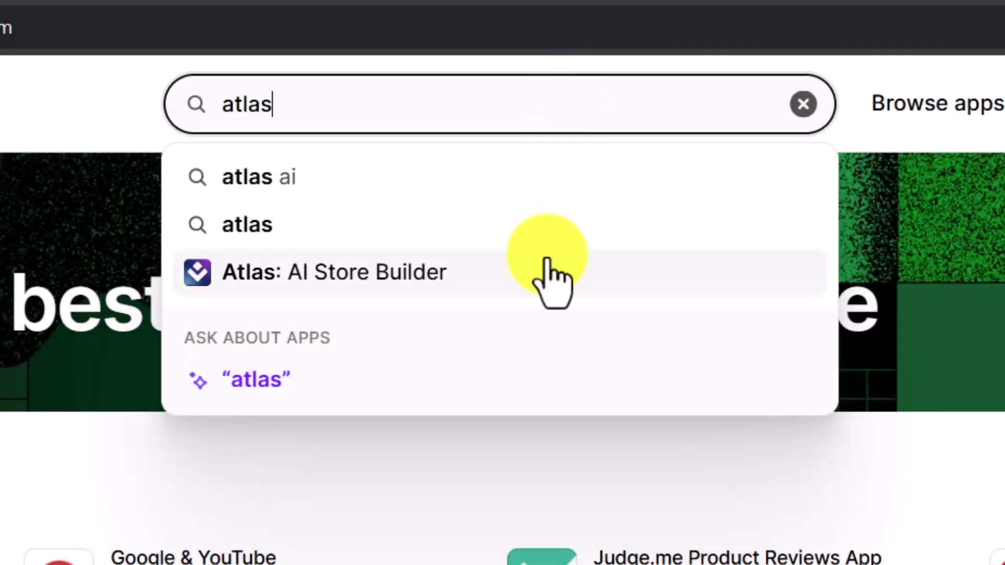
click(550, 273)
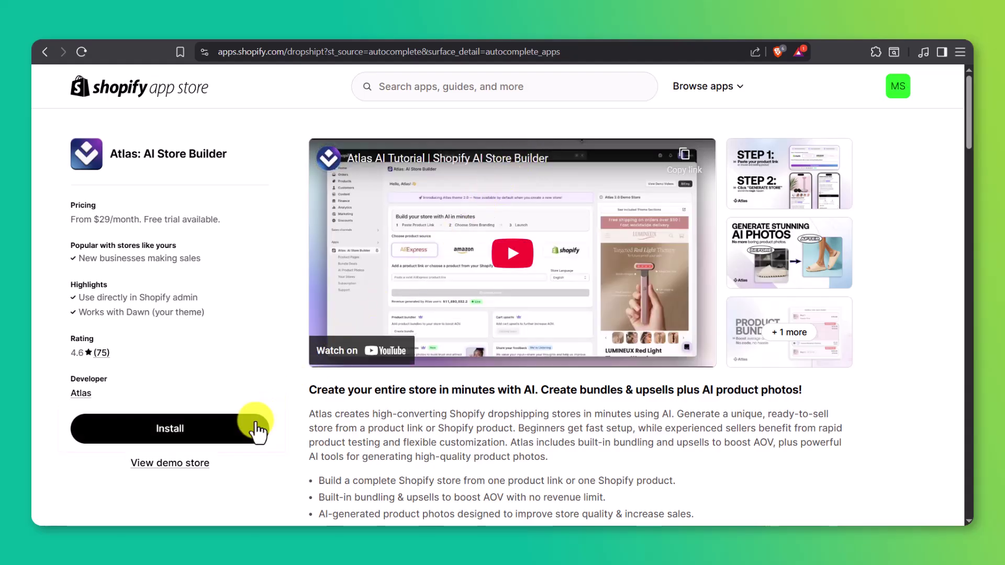
click(256, 432)
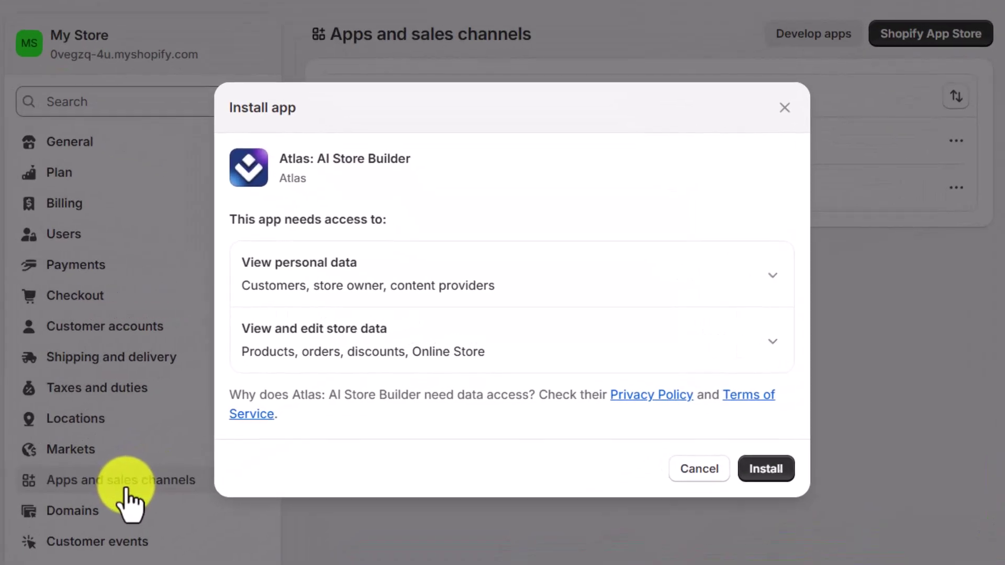
- Approve Atlas: AI Store Builder's install and pin it among the store's apps
click(759, 470)
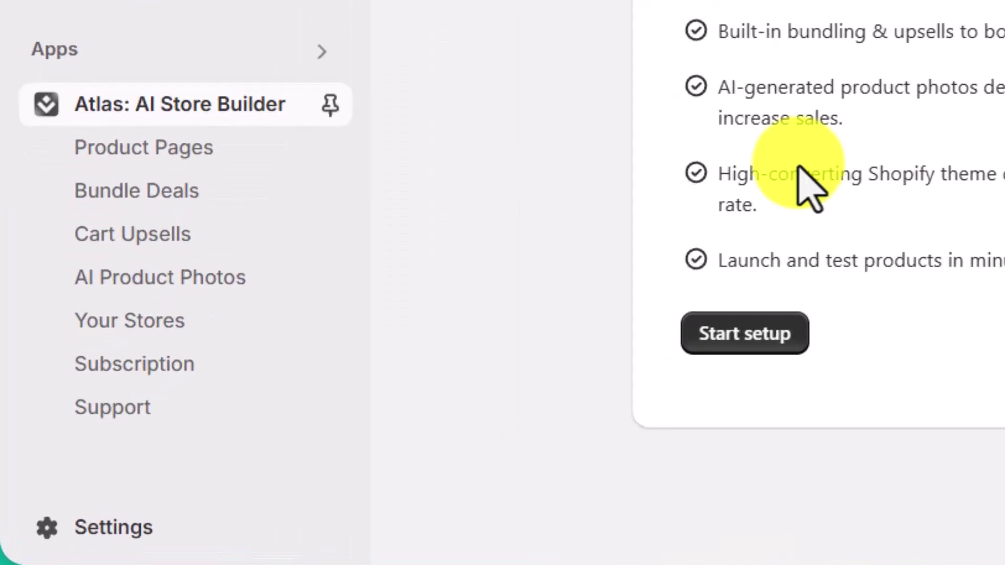
click(331, 106)
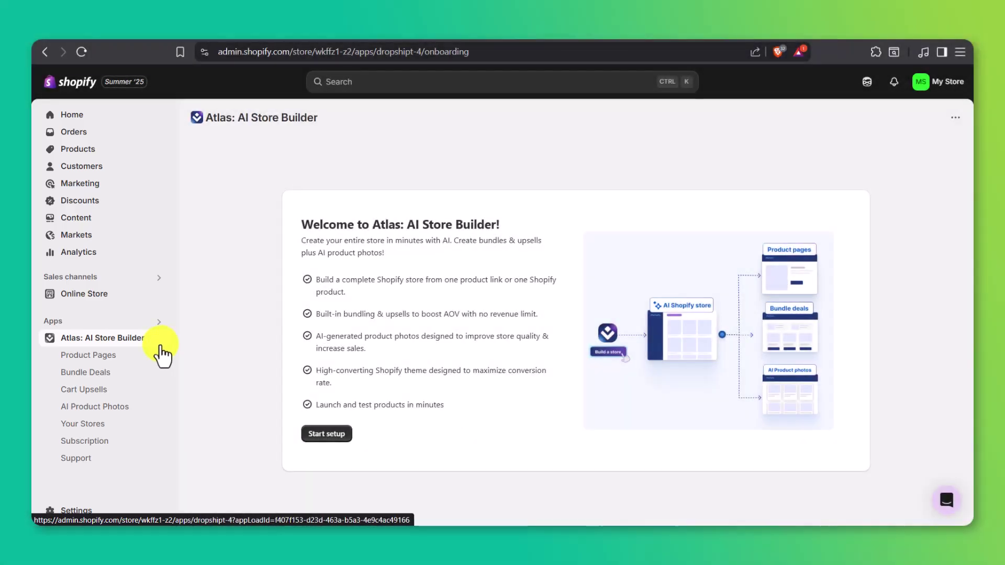
- Start the Atlas setup and answer the first questions, choosing just getting started
click(322, 434)
click(377, 273)
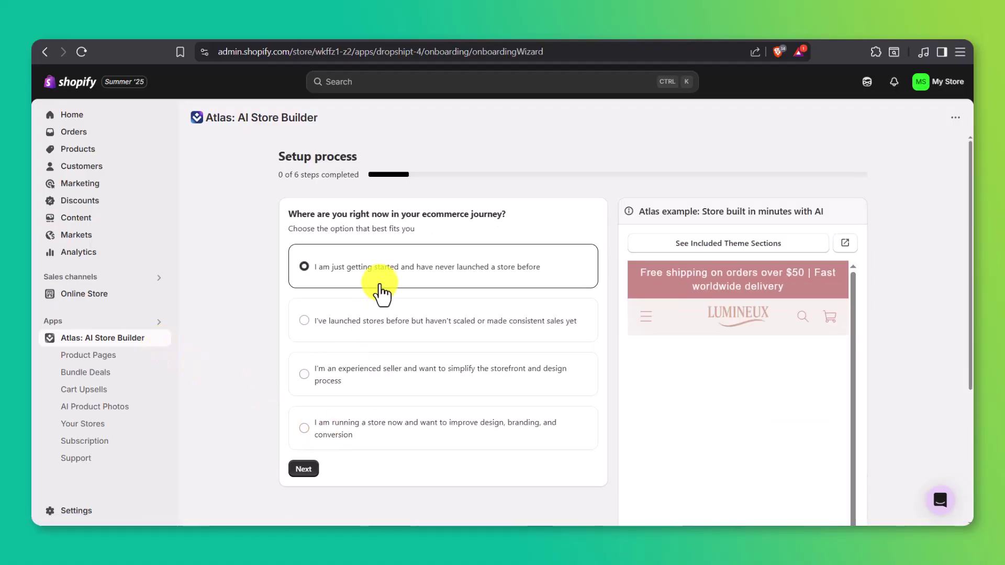
click(306, 470)
click(348, 270)
click(309, 416)
click(308, 394)
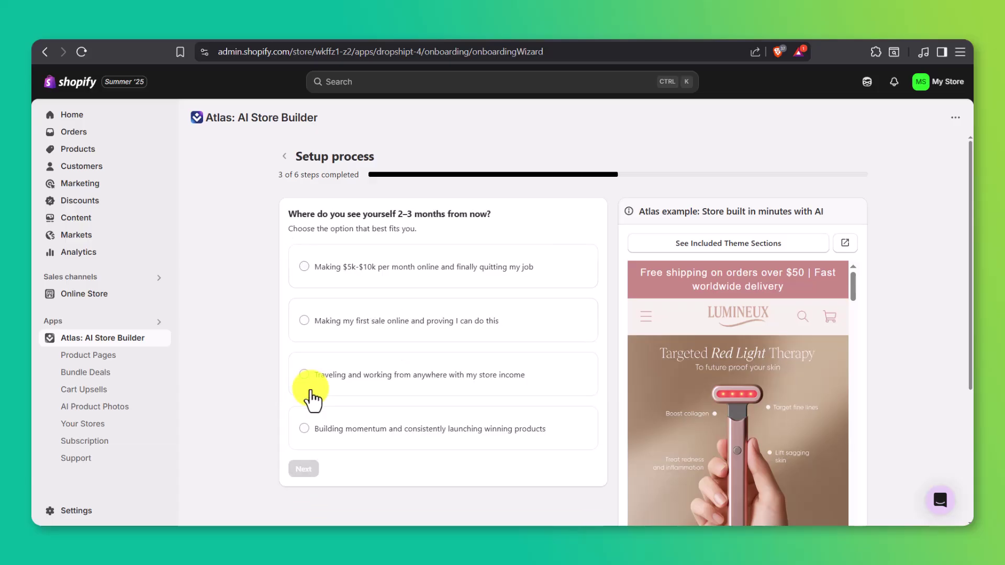
- Finish the remaining questions and choose to generate the store later, going to the dashboard
click(354, 276)
click(307, 470)
scroll(301, 466, down, 5)
click(305, 508)
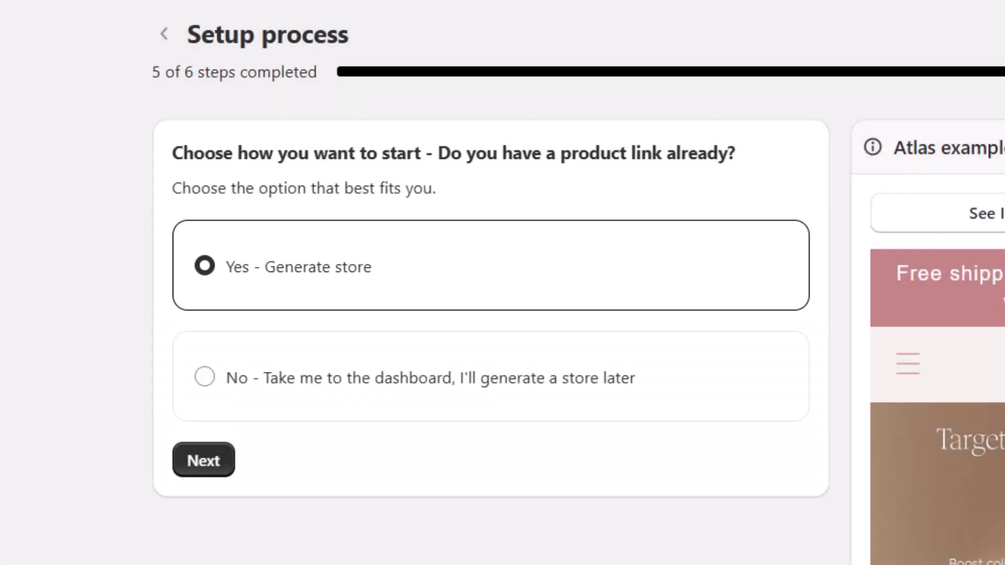
click(333, 386)
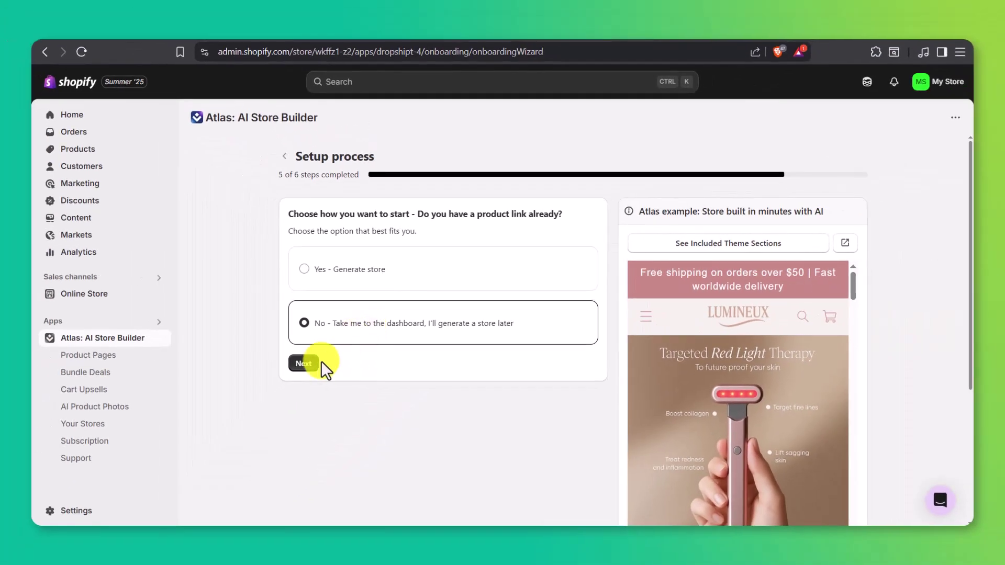
click(316, 364)
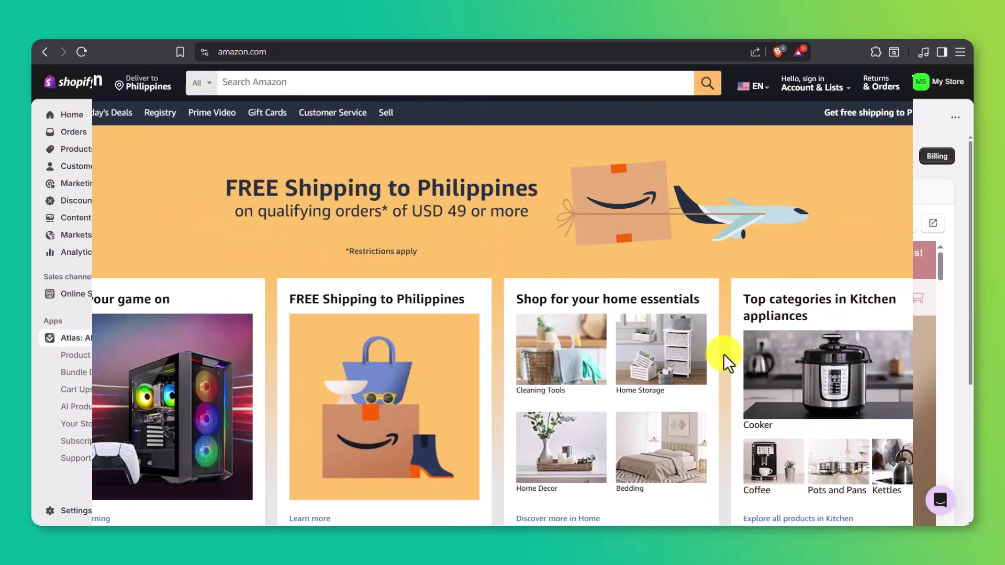
- Open Amazon's Japanese Large Gaming Mouse Pad listing from gaming results and select its URL
scroll(723, 354, down, 2)
click(199, 325)
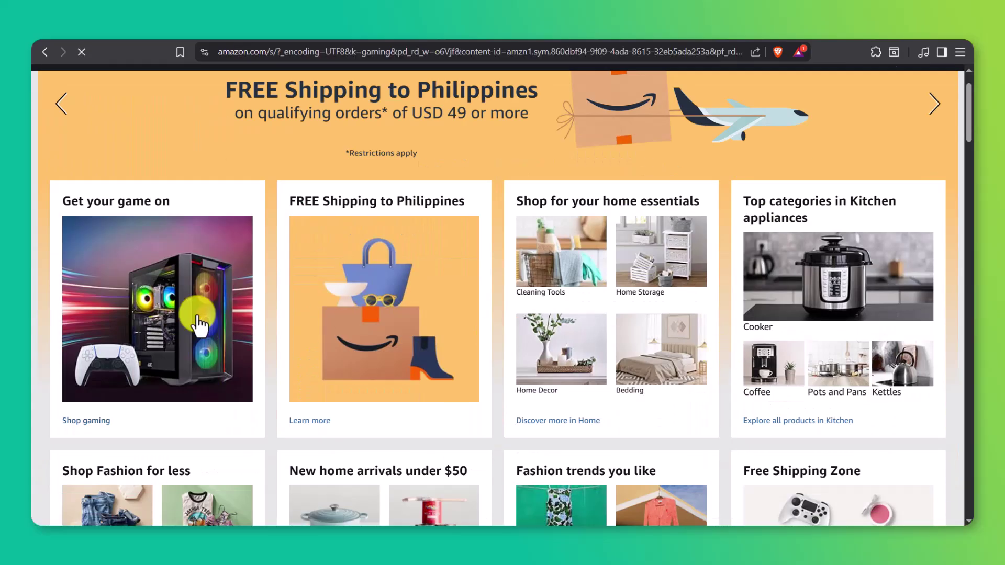
scroll(485, 300, down, 7)
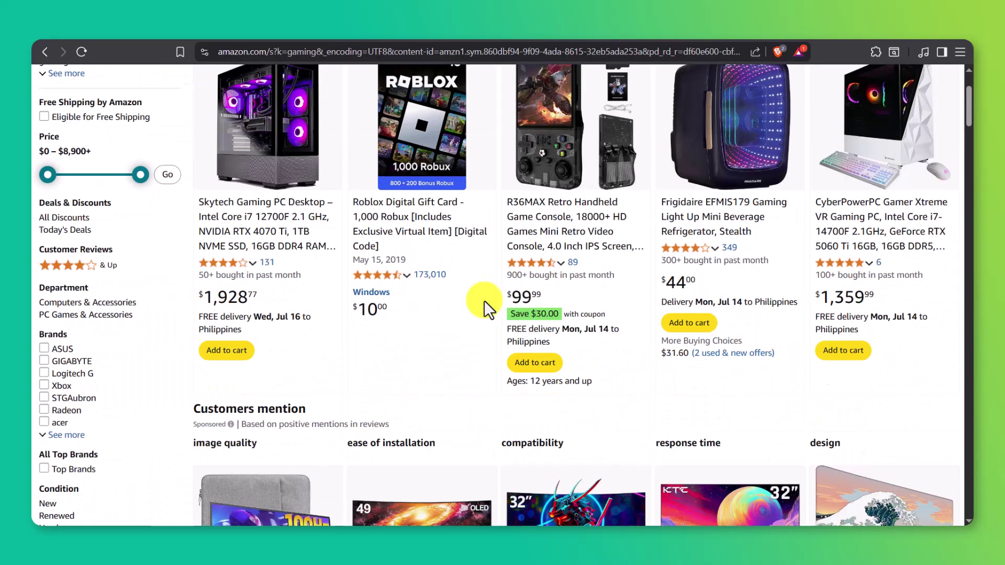
click(855, 278)
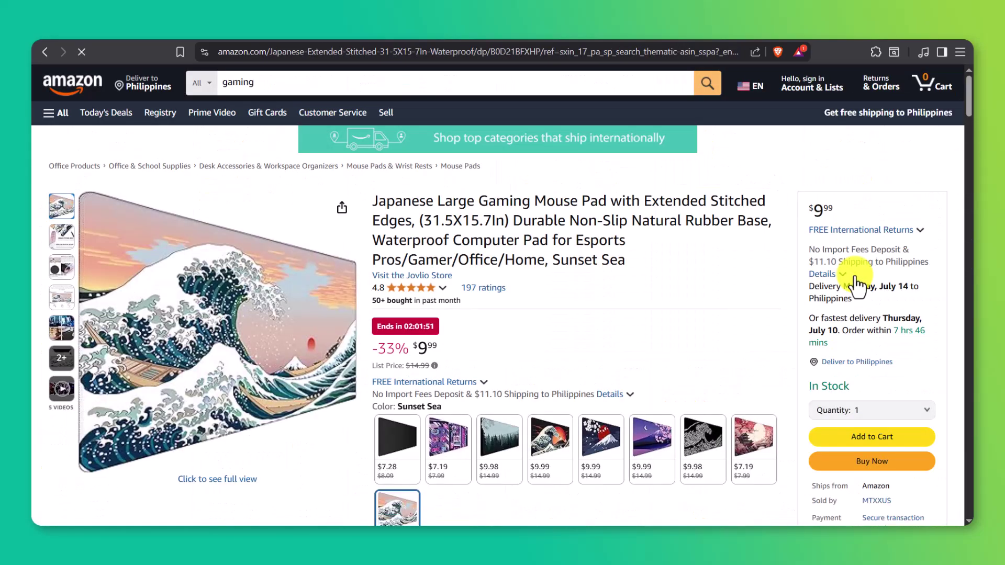
click(672, 49)
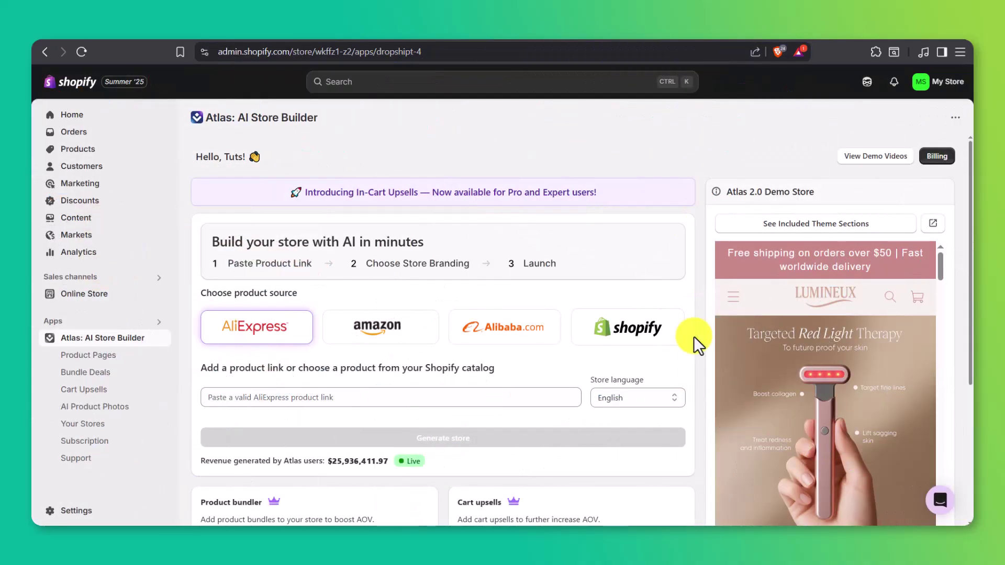
- Paste the Amazon mouse pad link, keep English as store language, and generate the store
click(537, 396)
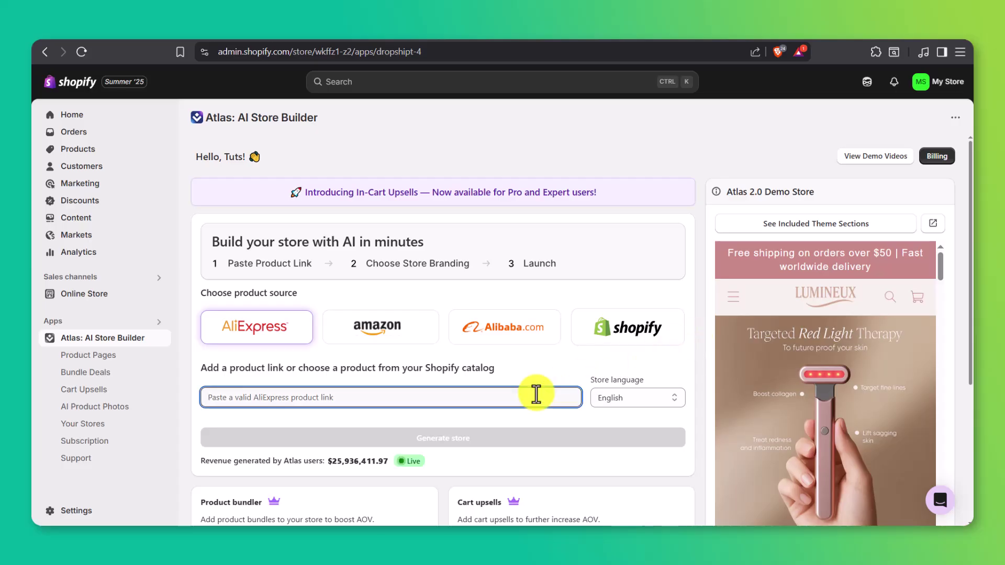
key(ctrl+v)
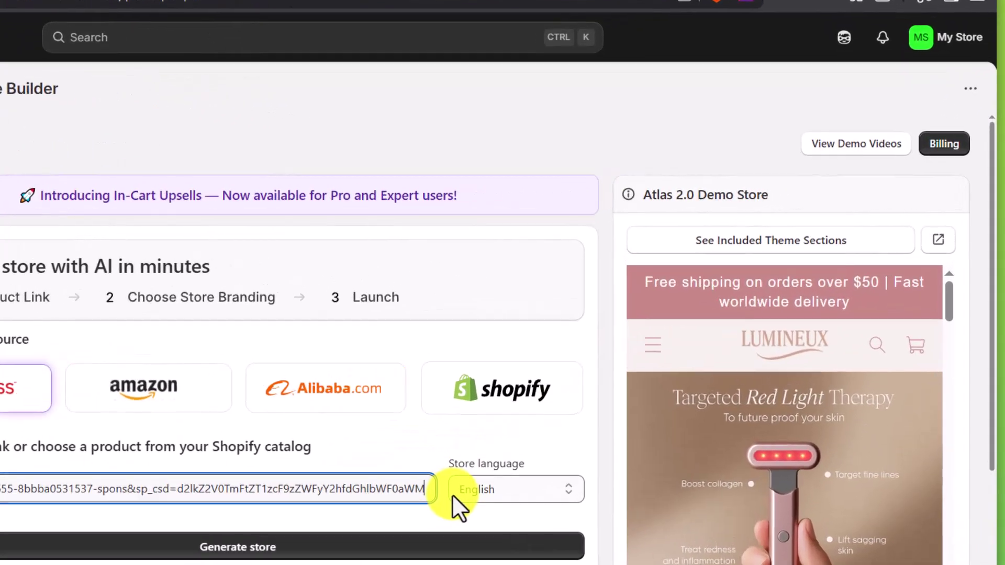
click(595, 402)
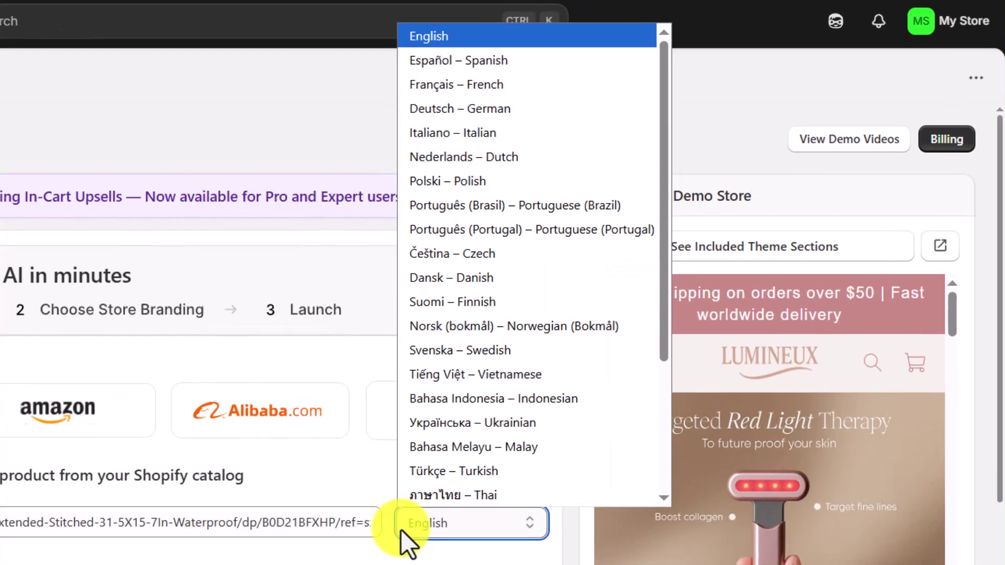
scroll(478, 478, down, 3)
scroll(478, 477, up, 3)
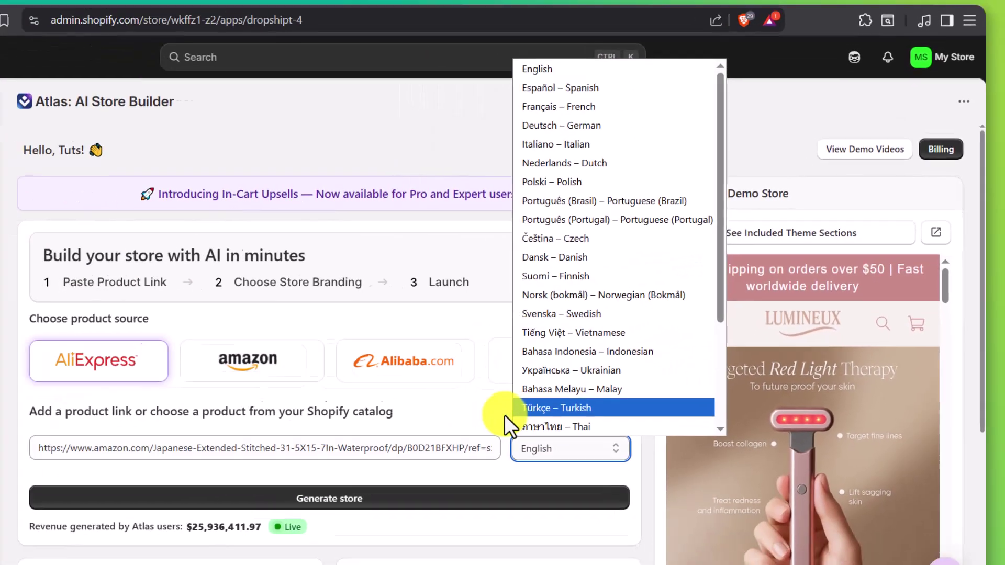
click(387, 480)
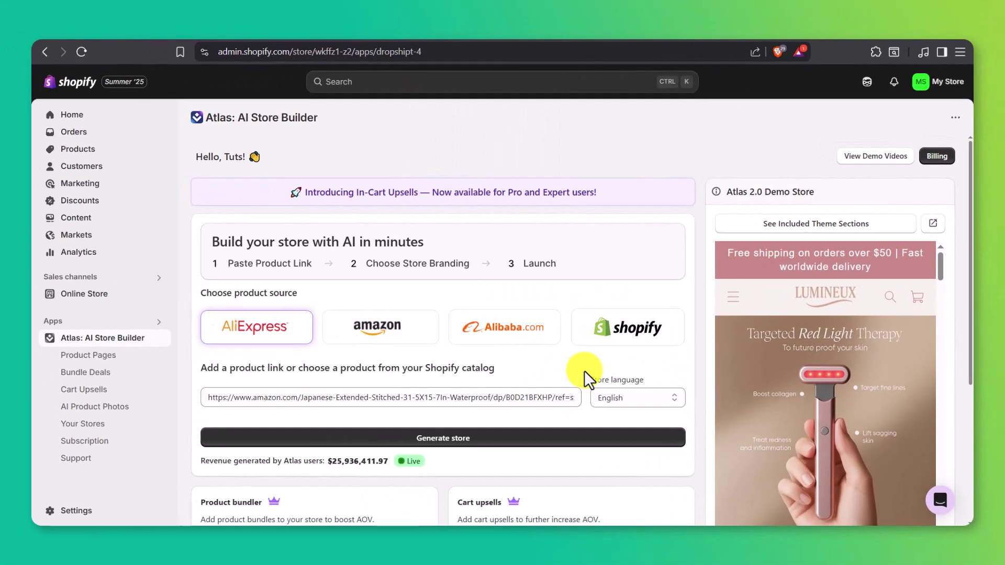
click(576, 440)
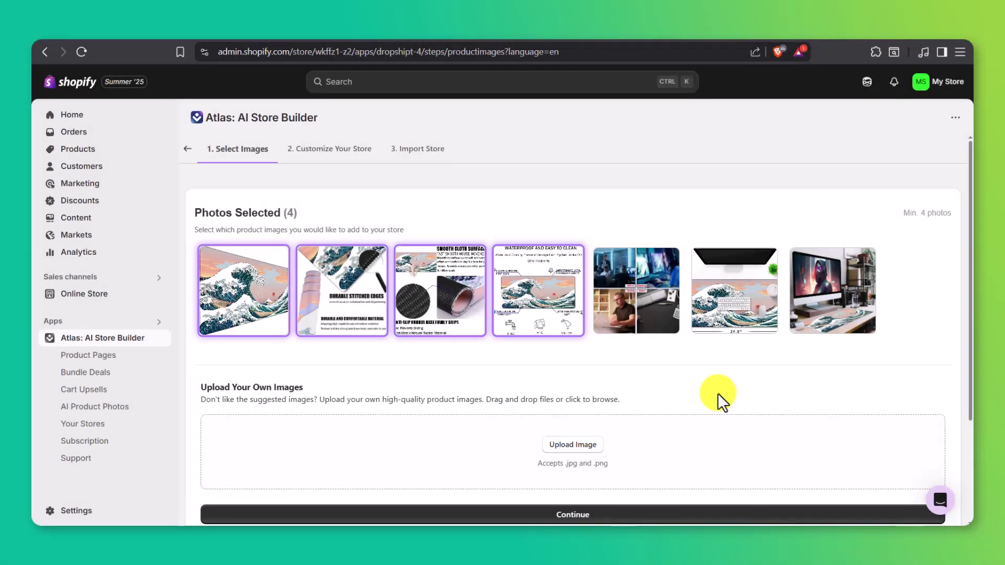
- Keep the four selected mouse pad photos and continue to customization
click(683, 516)
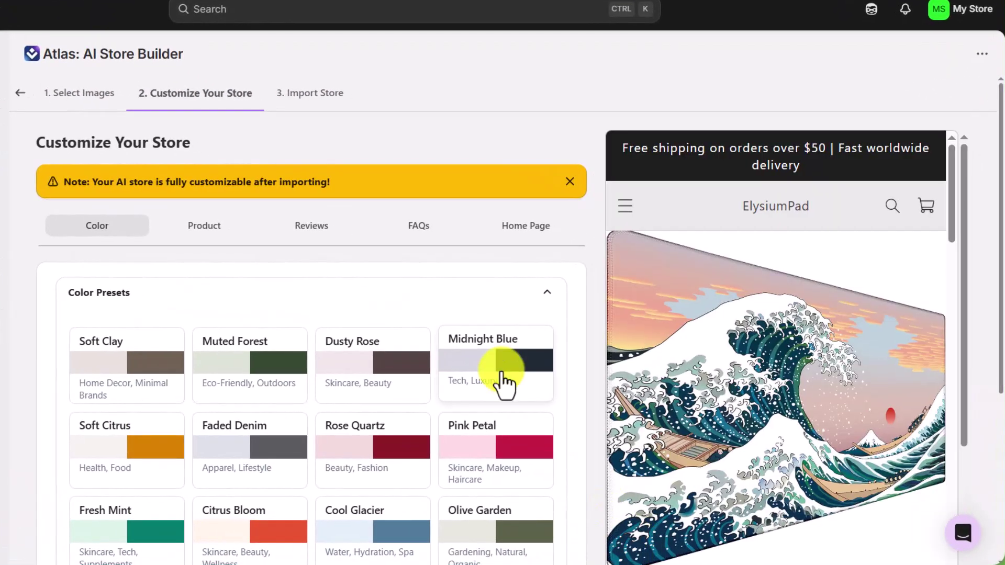
- Try the Midnight Blue and Rose Quartz presets, settling on Fresh Mint colors
click(504, 379)
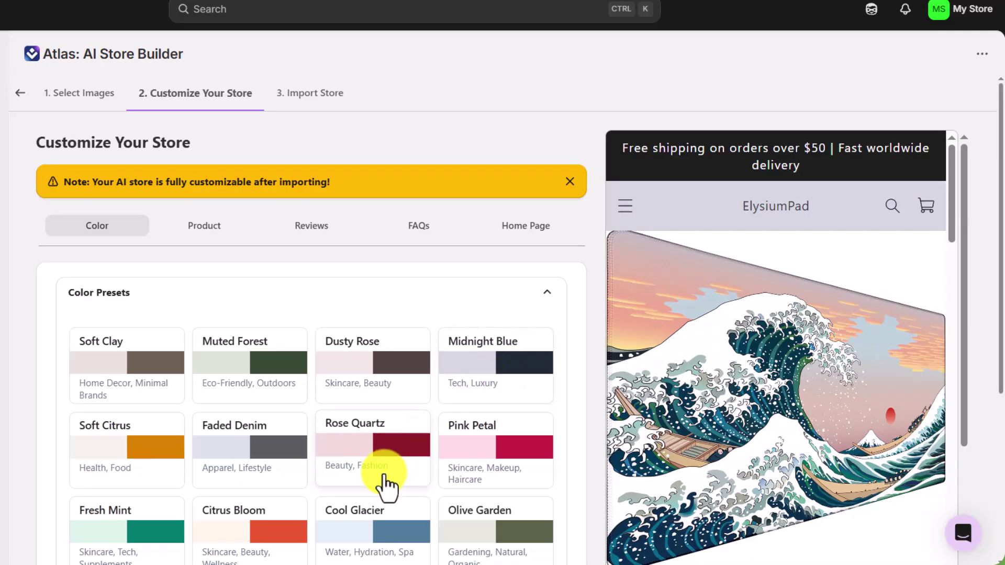
click(386, 483)
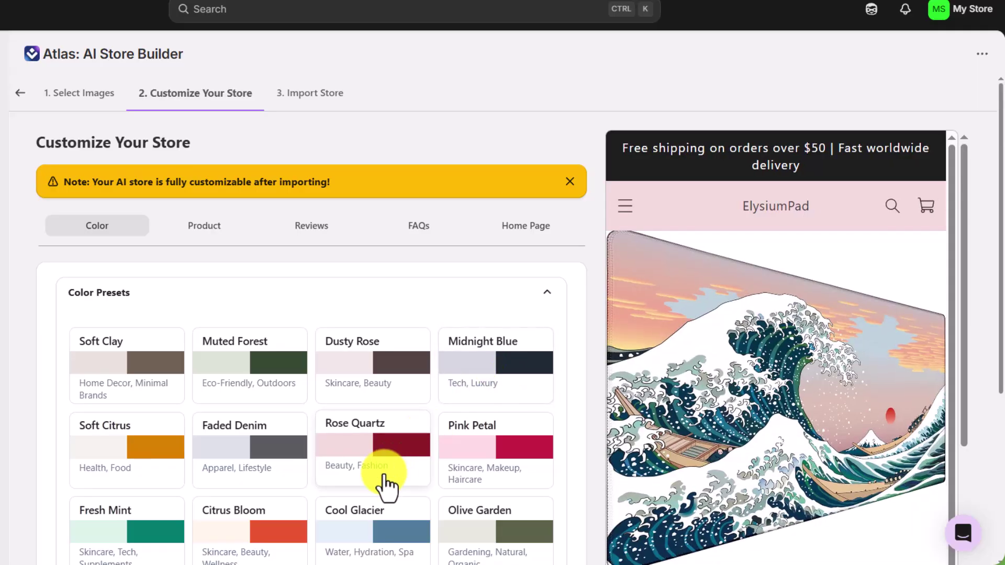
click(169, 523)
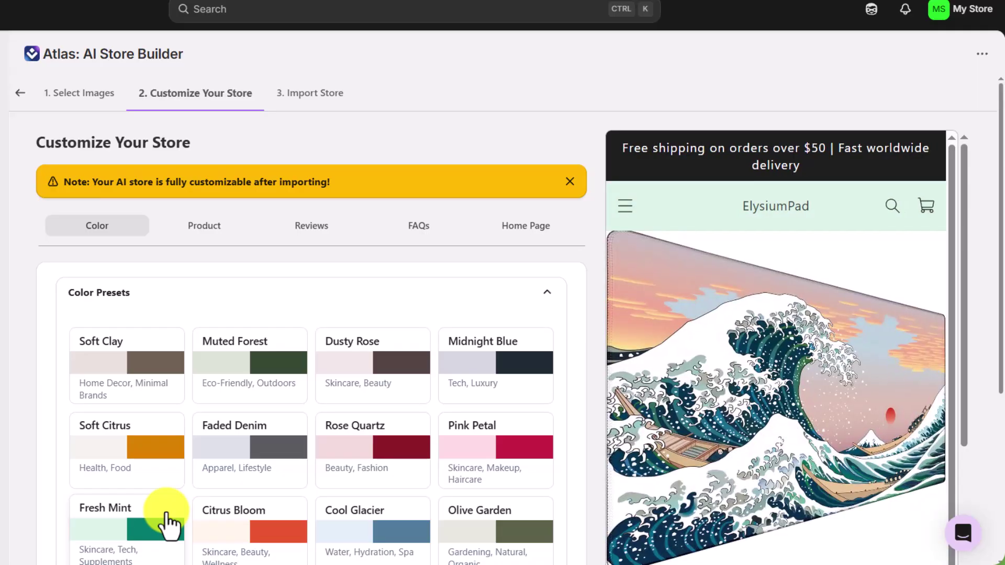
- In Product Content, replace the store name with a new 'Te…' name and check basic product info
click(207, 230)
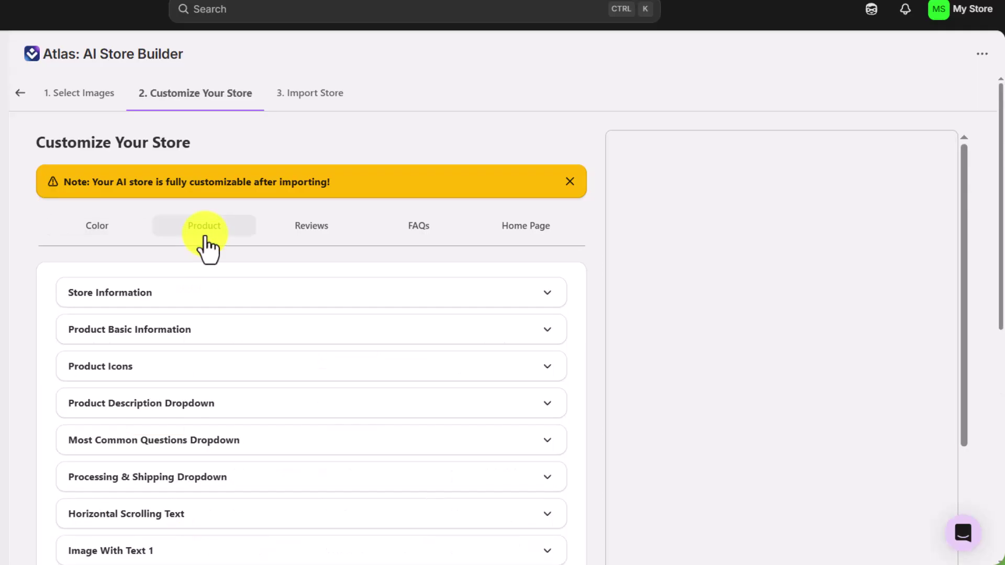
click(251, 295)
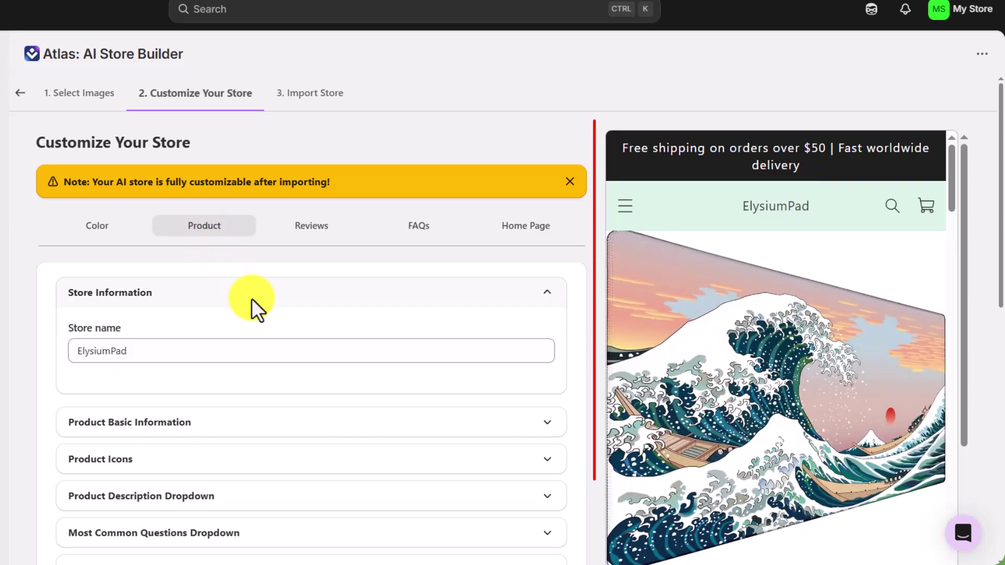
click(256, 344)
key(ctrl+a)
text(Te)
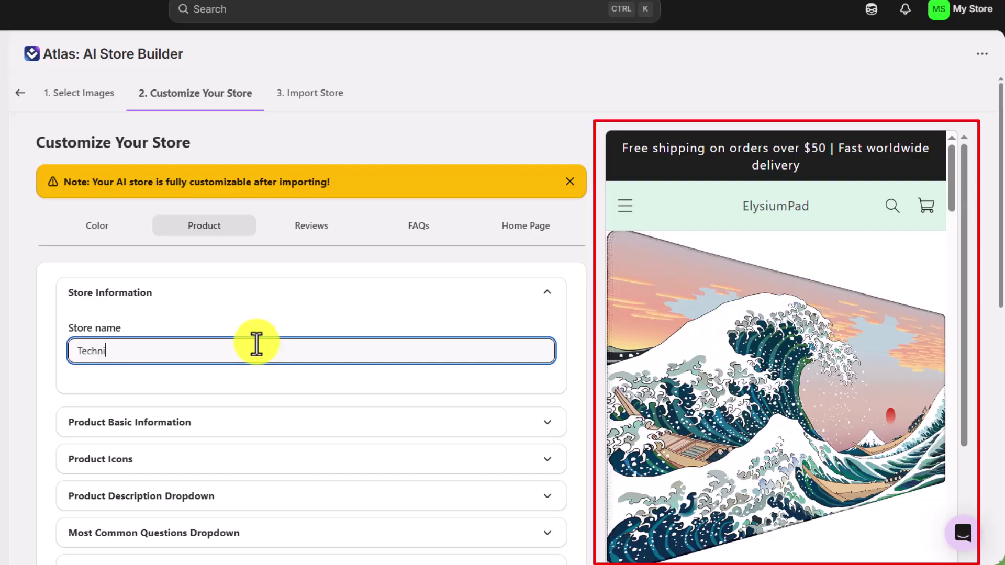
click(272, 296)
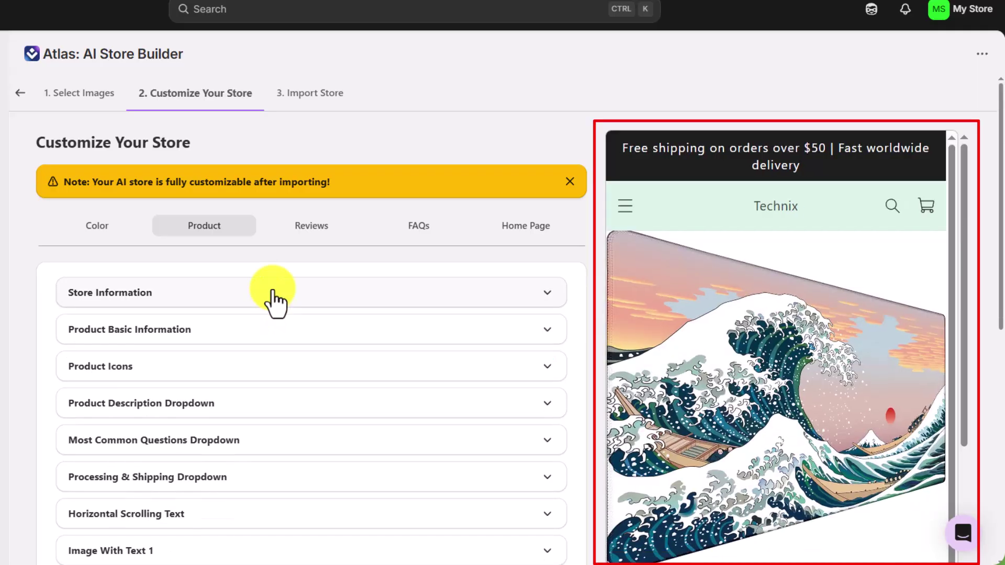
click(287, 331)
click(286, 331)
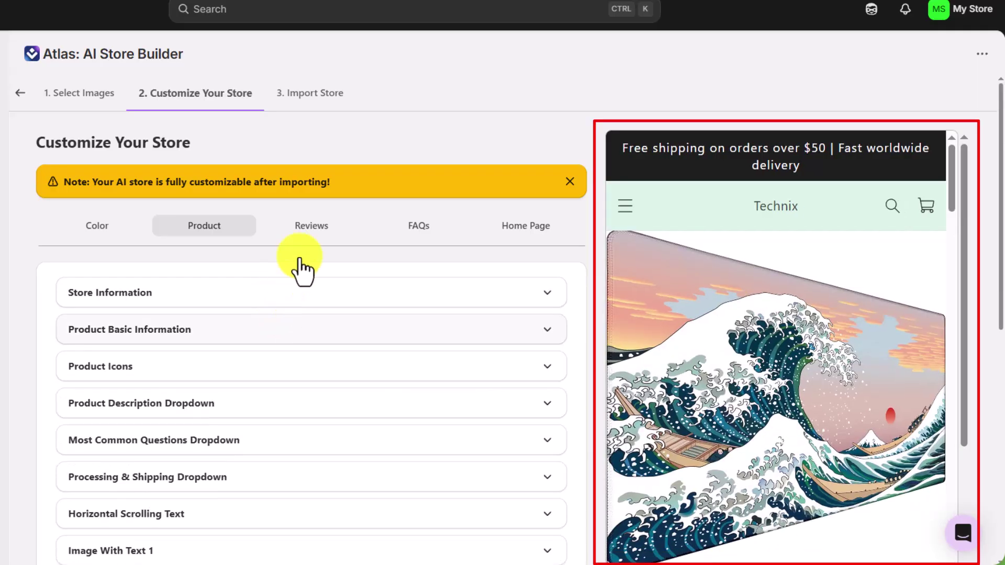
- Review the short and full product reviews and the frequently asked questions settings
click(309, 232)
click(315, 293)
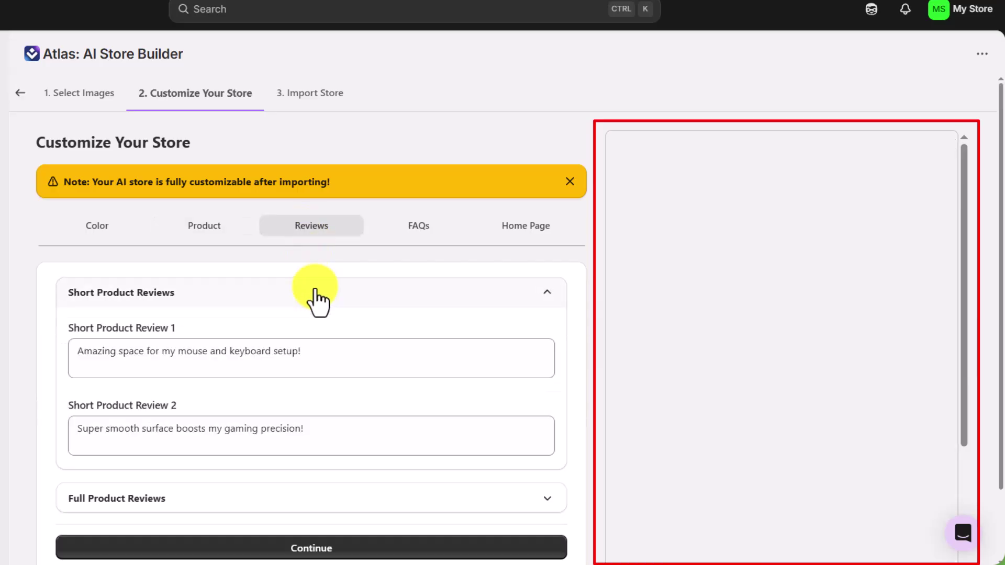
click(314, 293)
click(309, 333)
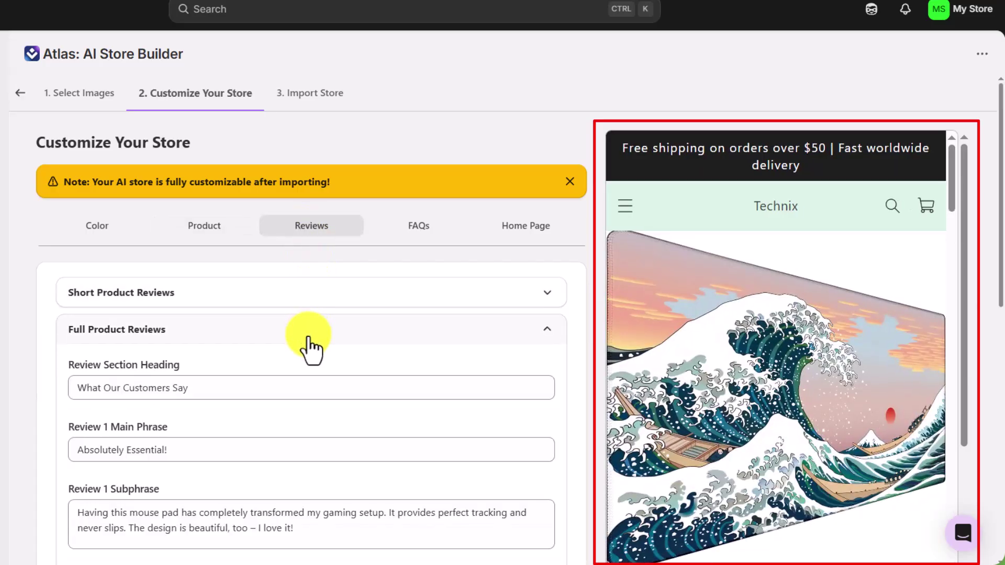
click(309, 335)
click(412, 230)
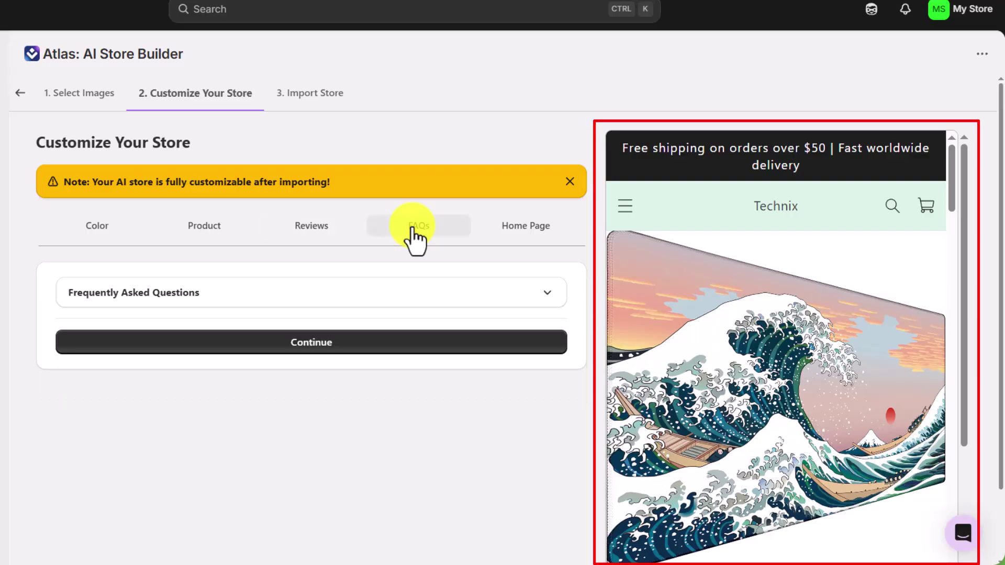
click(416, 298)
- Check the Home Page's Image Banner and Featured Columns sections, then continue to importing
click(416, 302)
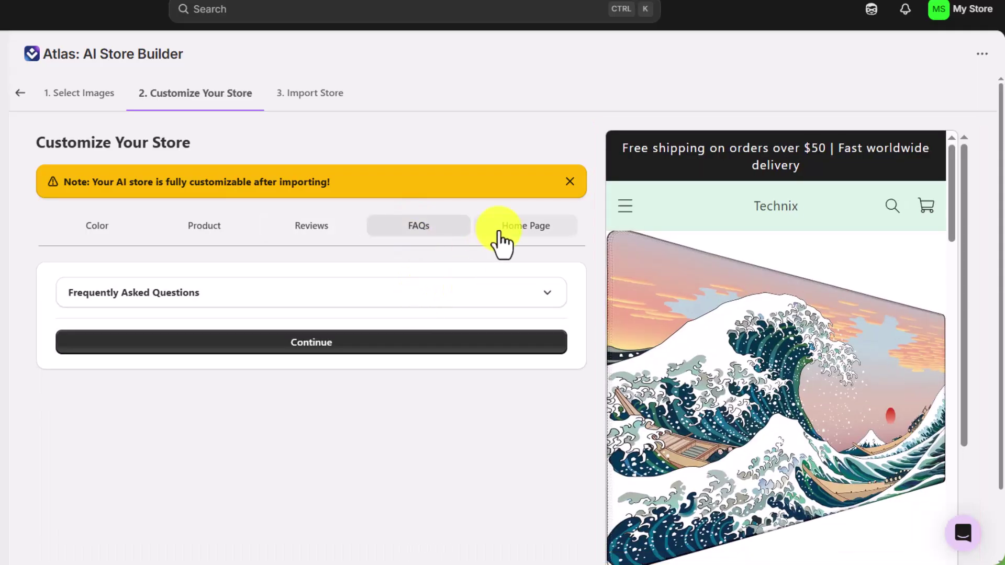
click(499, 235)
click(498, 299)
click(498, 298)
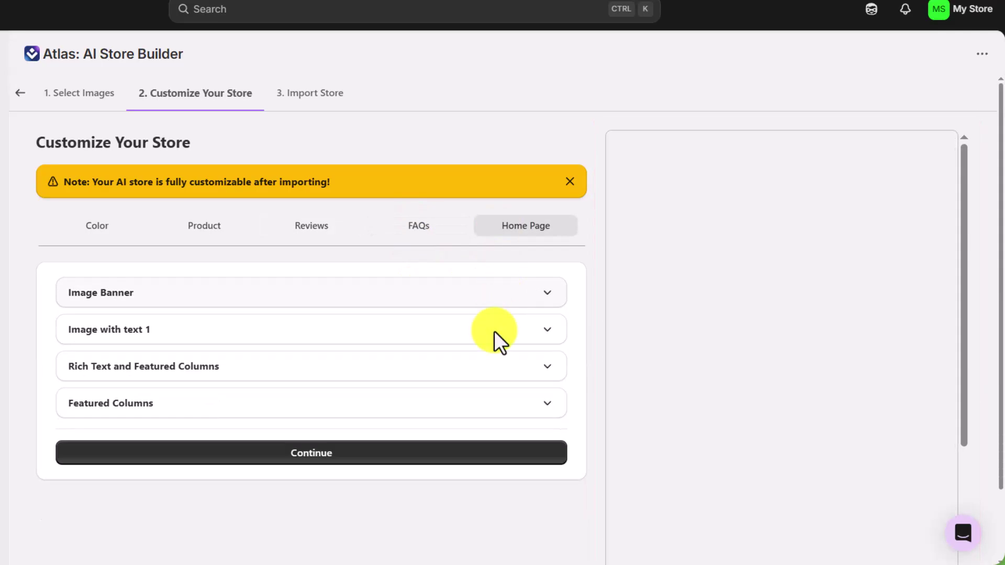
click(487, 374)
click(487, 374)
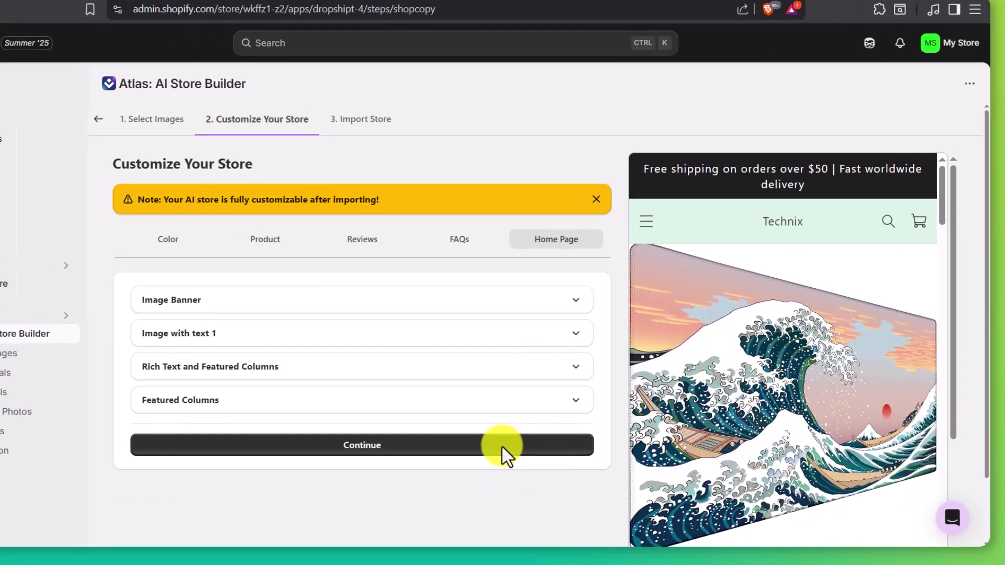
- Apply coupon ECOMSENSEI for 10% off and start the Pro plan's 7-day free trial
click(467, 454)
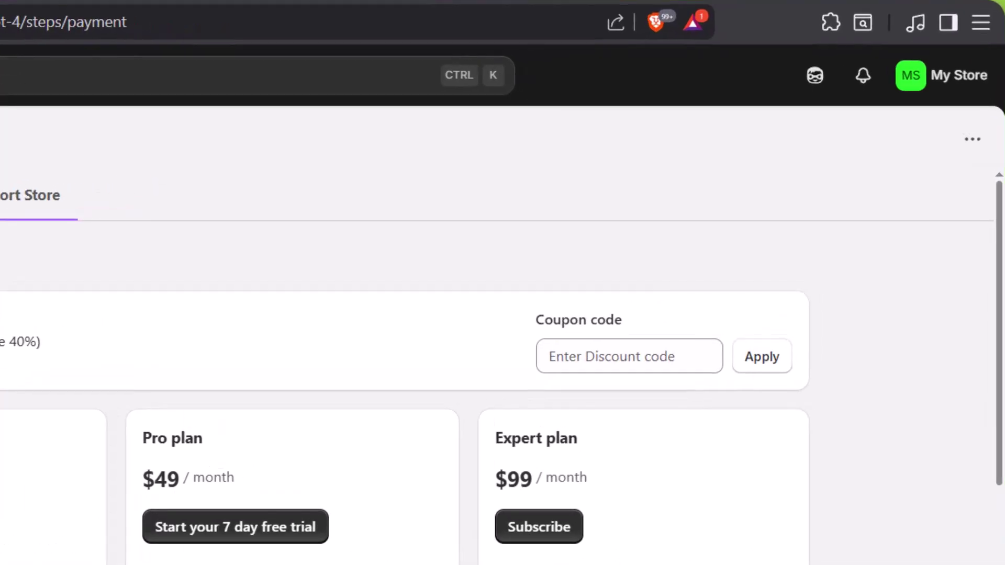
click(561, 361)
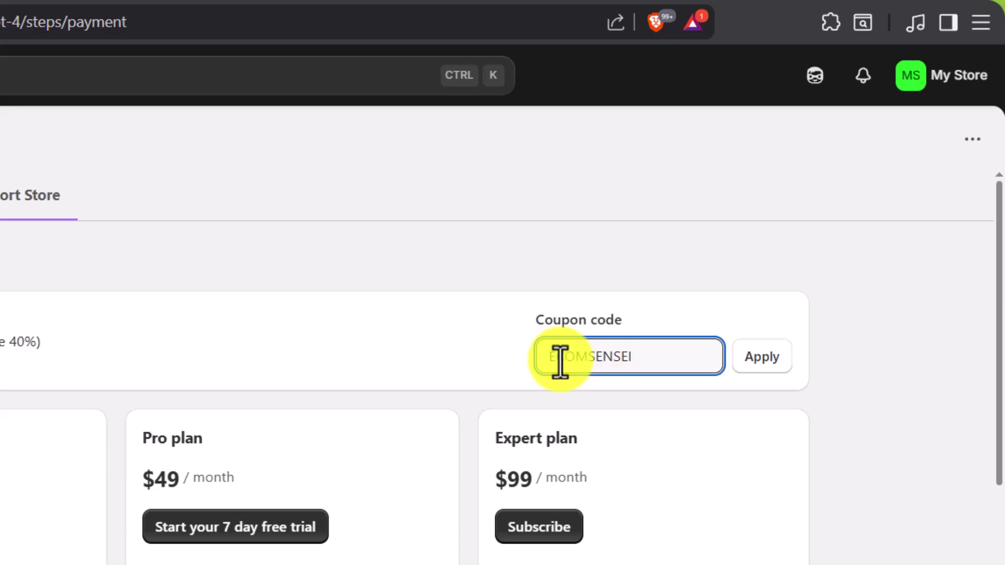
text(ECOMSENSEI)
click(764, 357)
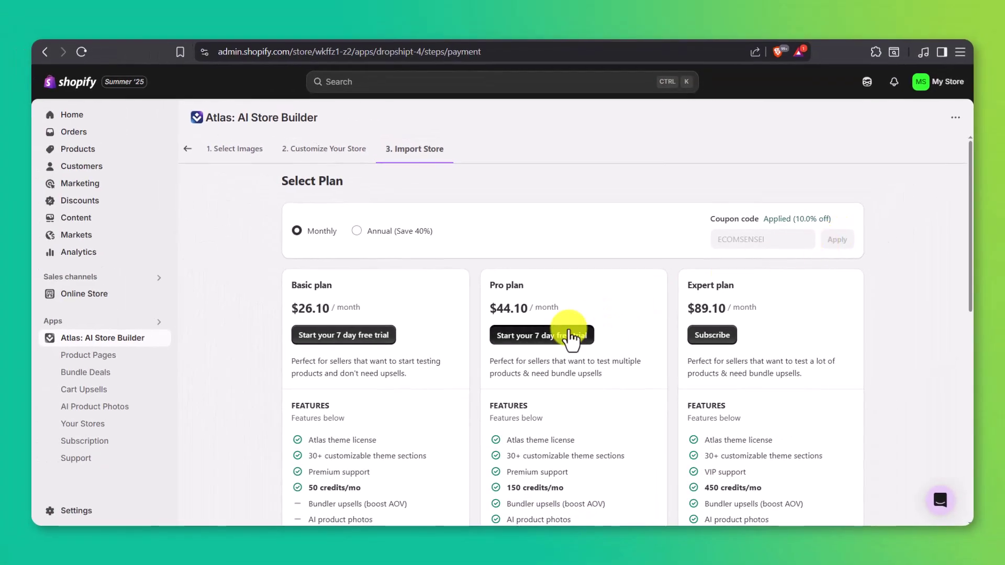
click(561, 326)
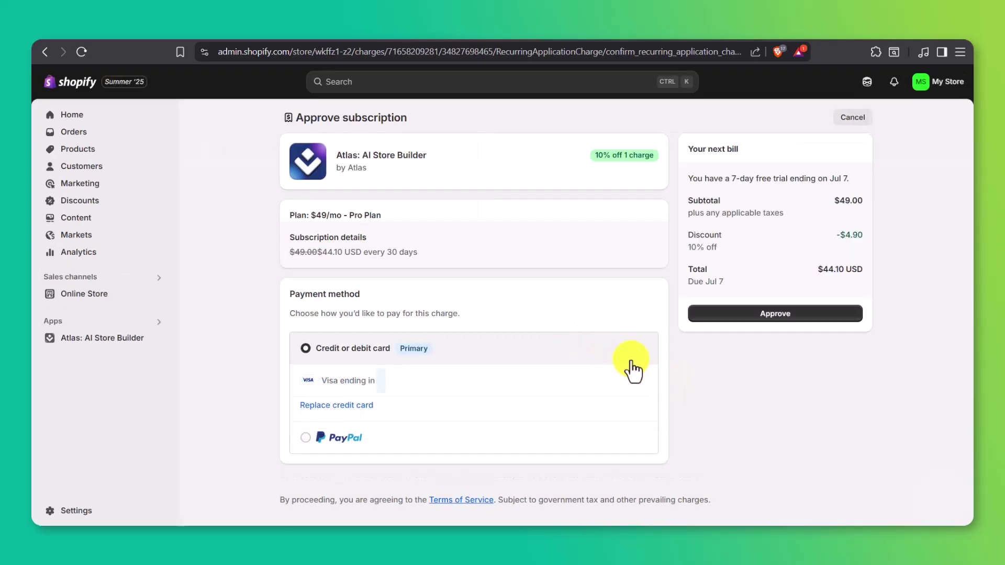
- Approve the $44.10 Atlas Pro plan subscription and wait for the Themes page
click(717, 316)
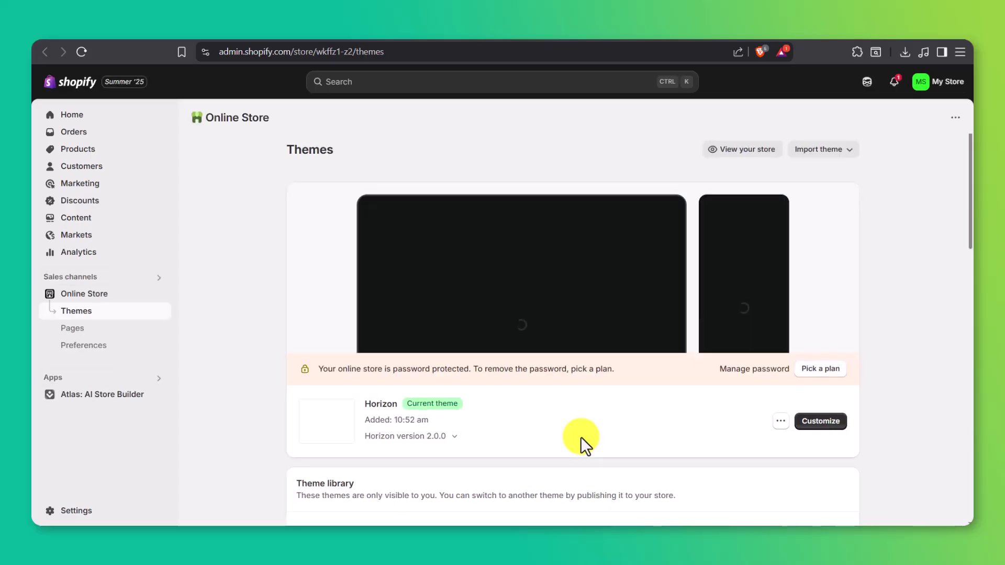
- Publish Atlas Theme from the theme library and open it in the theme editor
scroll(581, 437, down, 4)
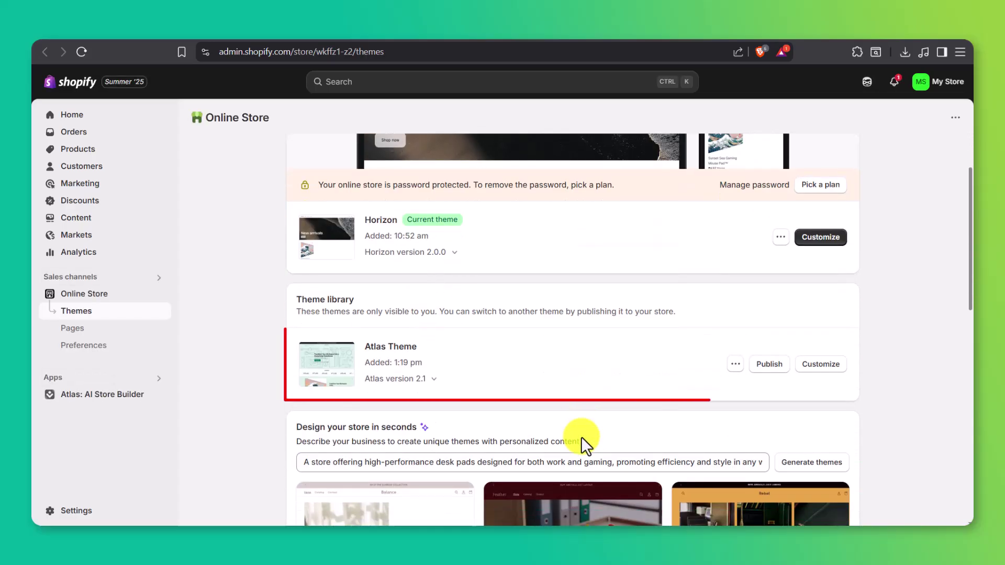
click(769, 364)
click(664, 403)
scroll(669, 409, down, 3)
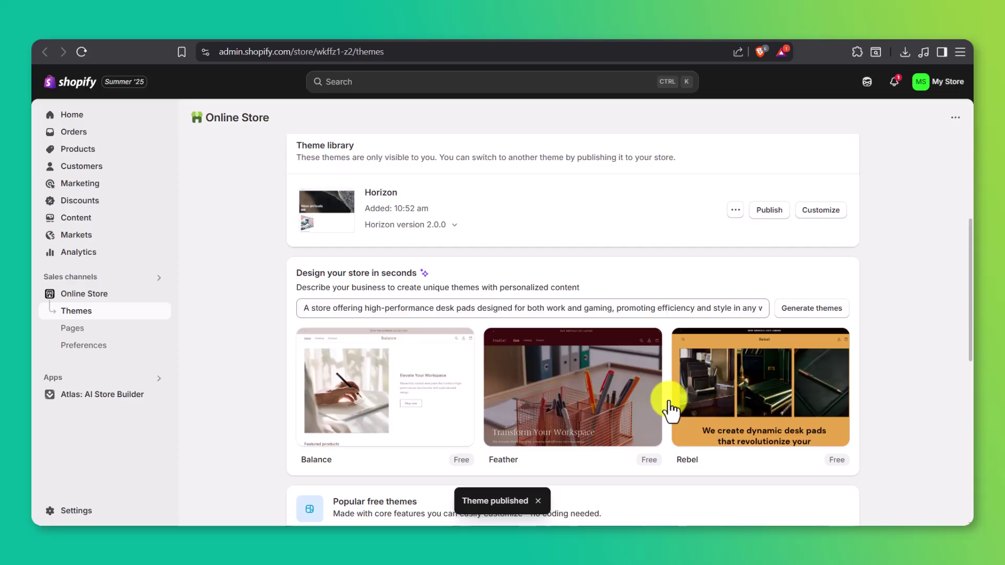
scroll(670, 409, up, 5)
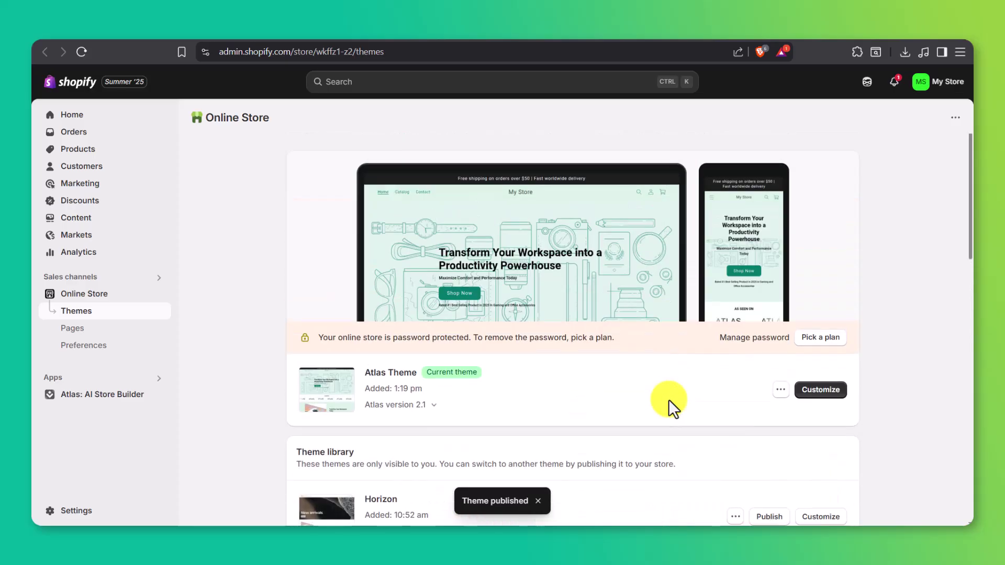
click(800, 390)
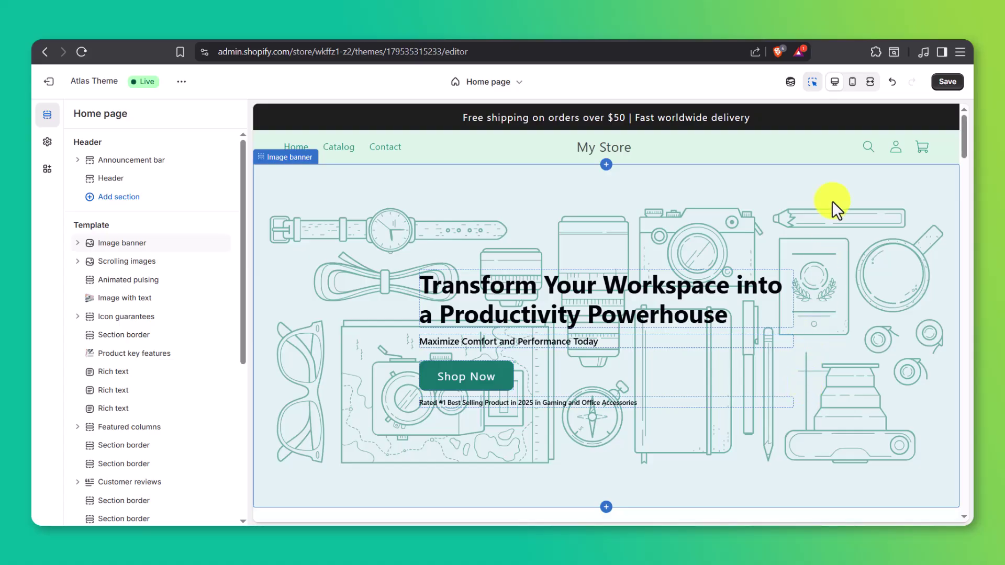
- Check the home page in mobile preview, then switch on the Atlas: AI Store Builder app embed
click(852, 82)
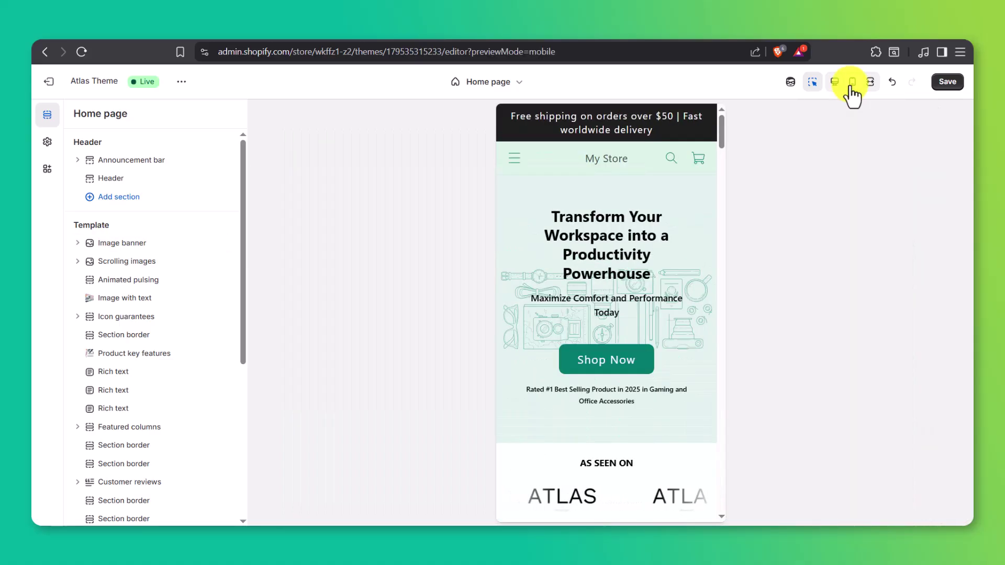
scroll(675, 266, down, 6)
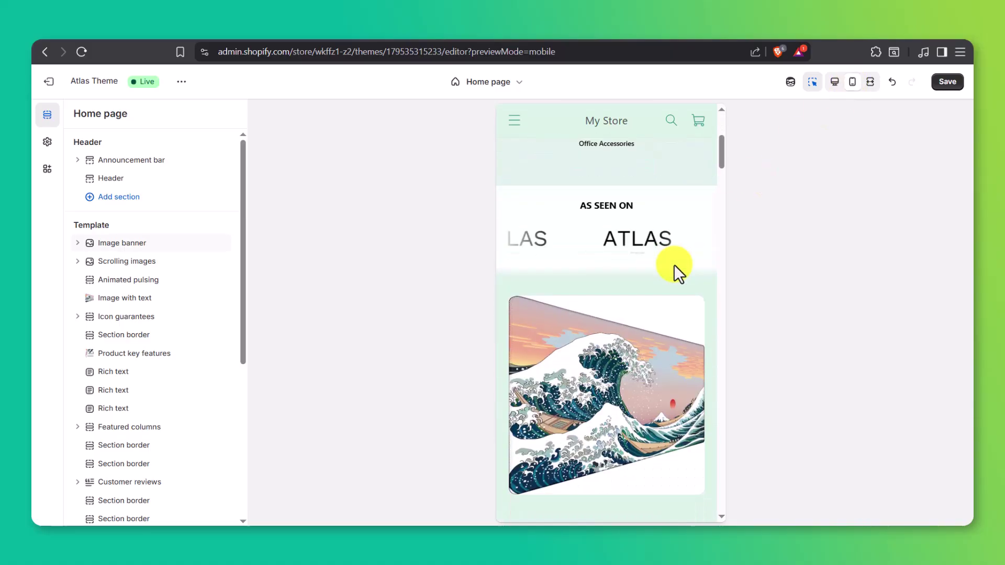
scroll(674, 265, down, 6)
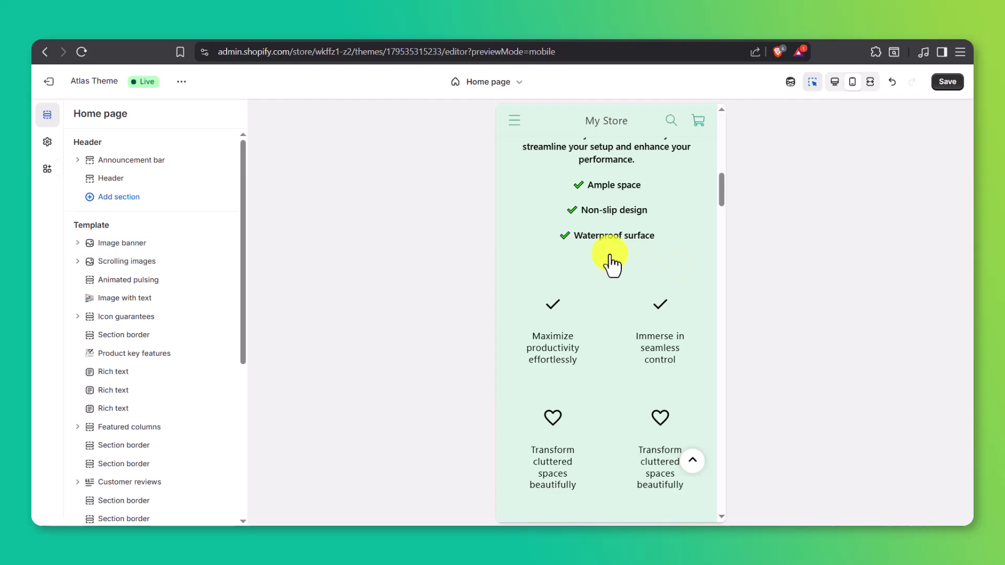
click(52, 169)
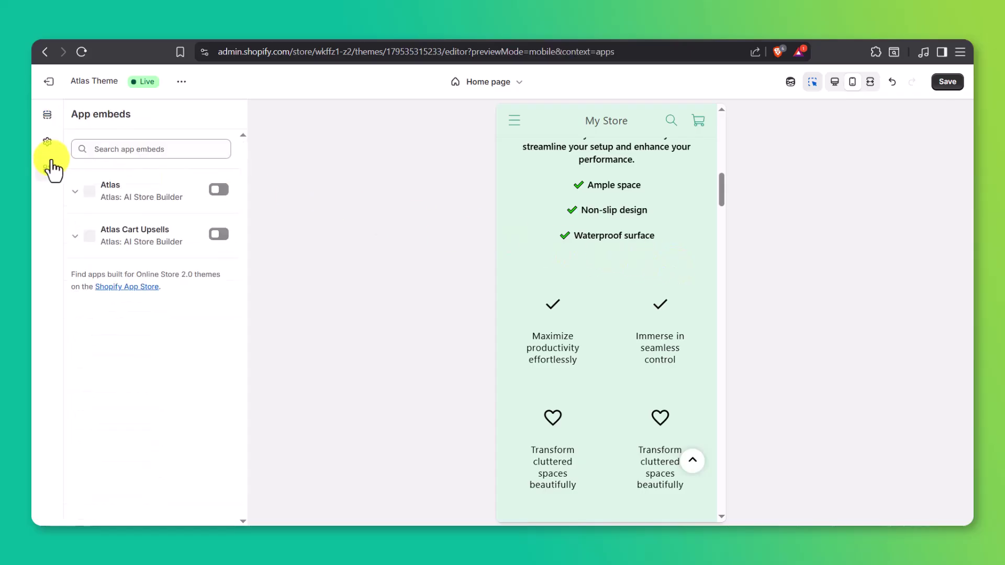
click(218, 192)
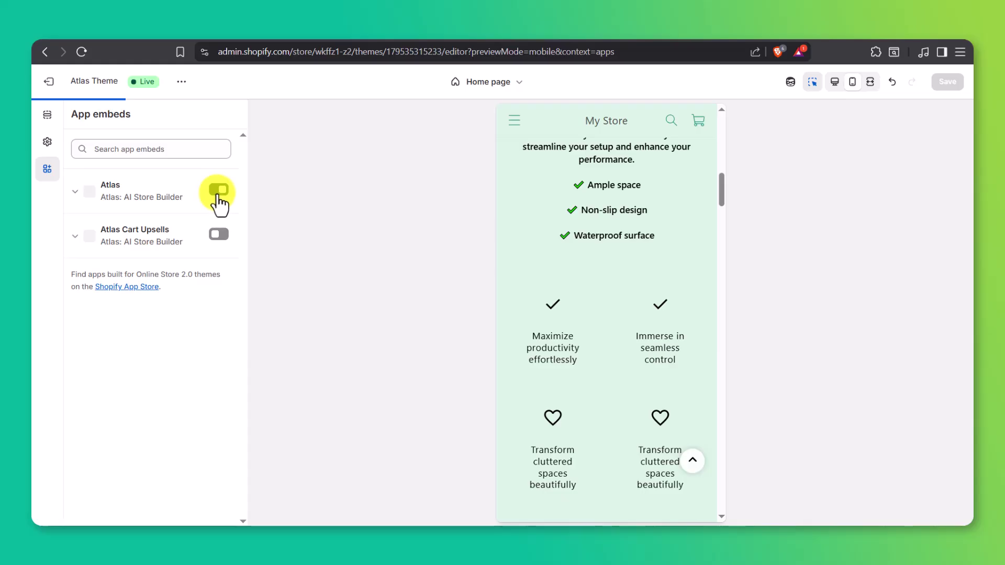
- Move the Comparison table section up after Customer reviews and save the home page
click(47, 114)
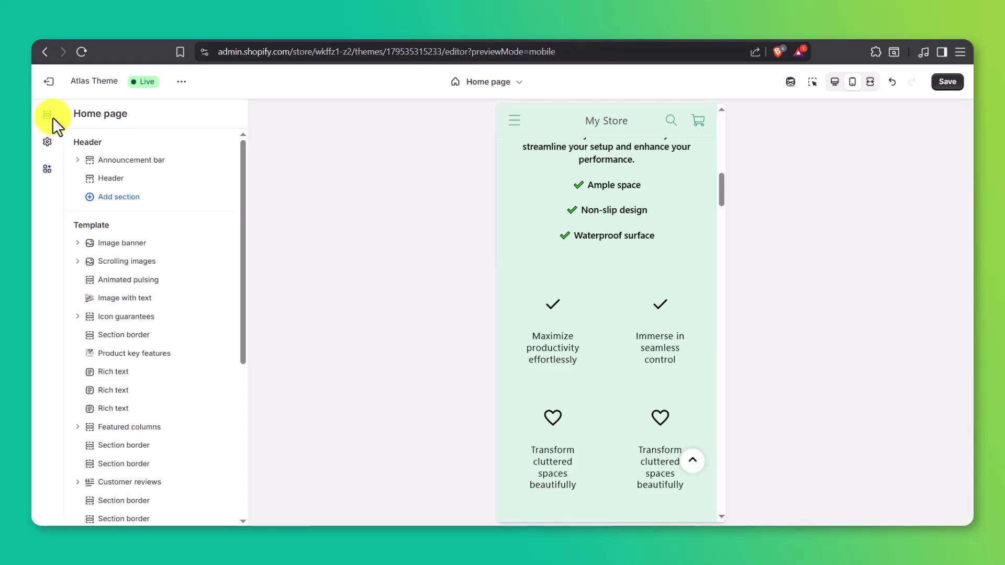
click(122, 243)
click(47, 115)
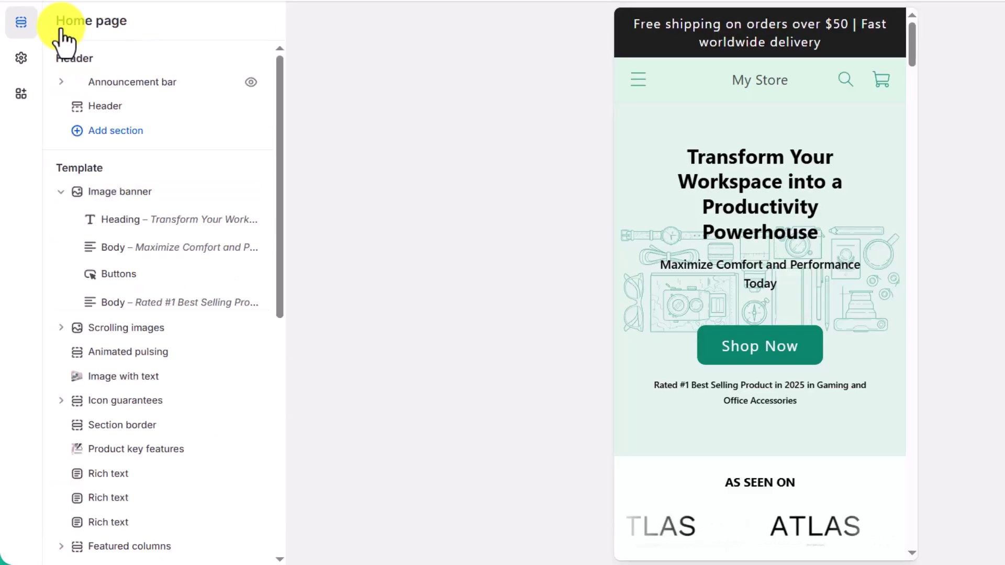
click(131, 378)
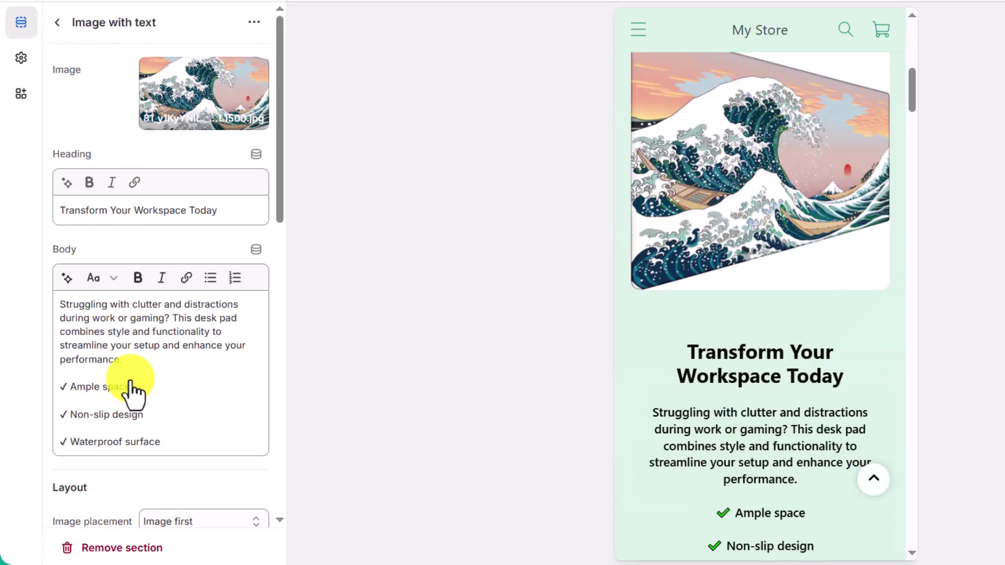
click(52, 23)
scroll(146, 330, down, 8)
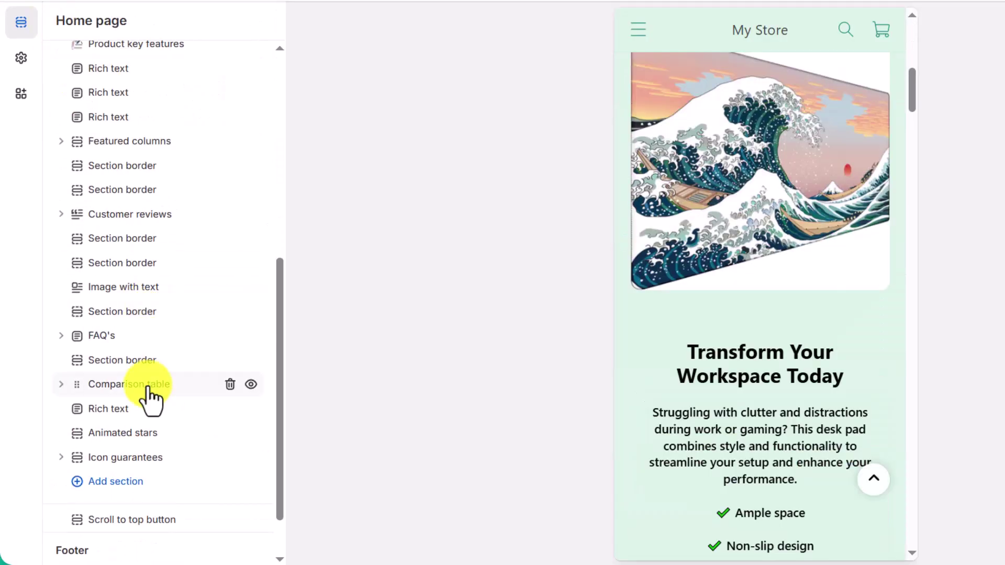
drag(151, 392, 140, 258)
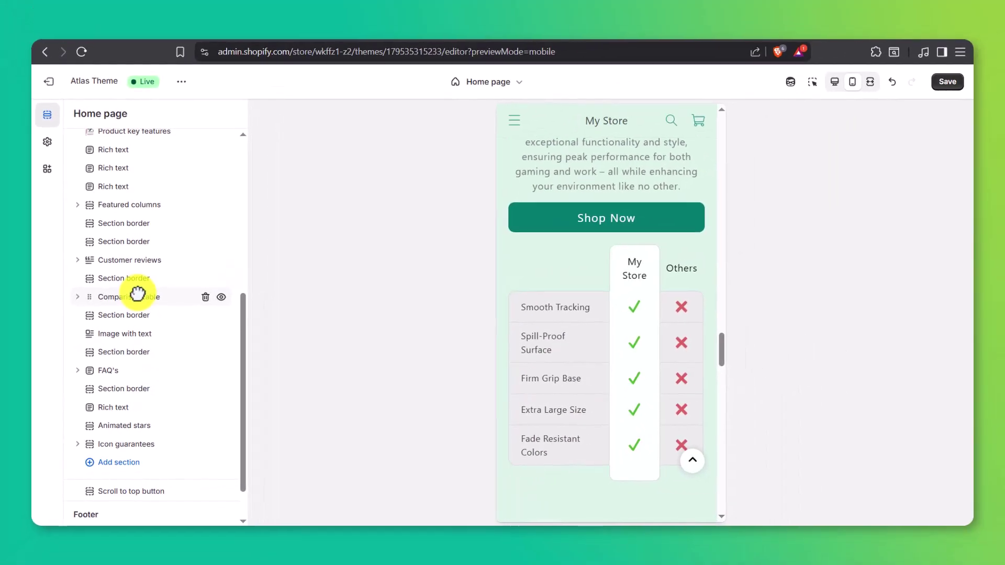
drag(138, 293, 138, 294)
click(948, 82)
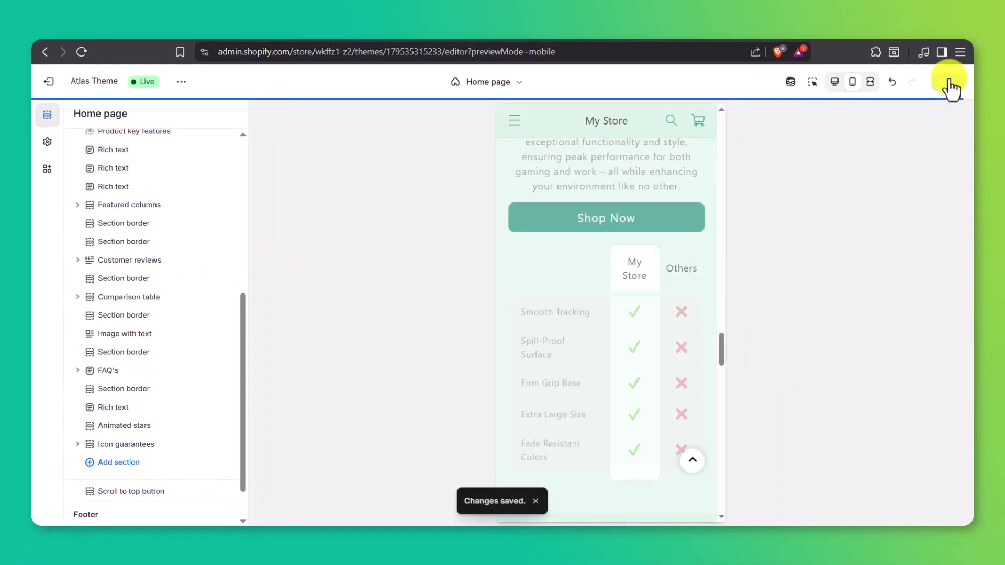
- Preview the Sunset Sea Gaming Mouse Pad™ product page via Catalog and browse its gallery images
click(513, 123)
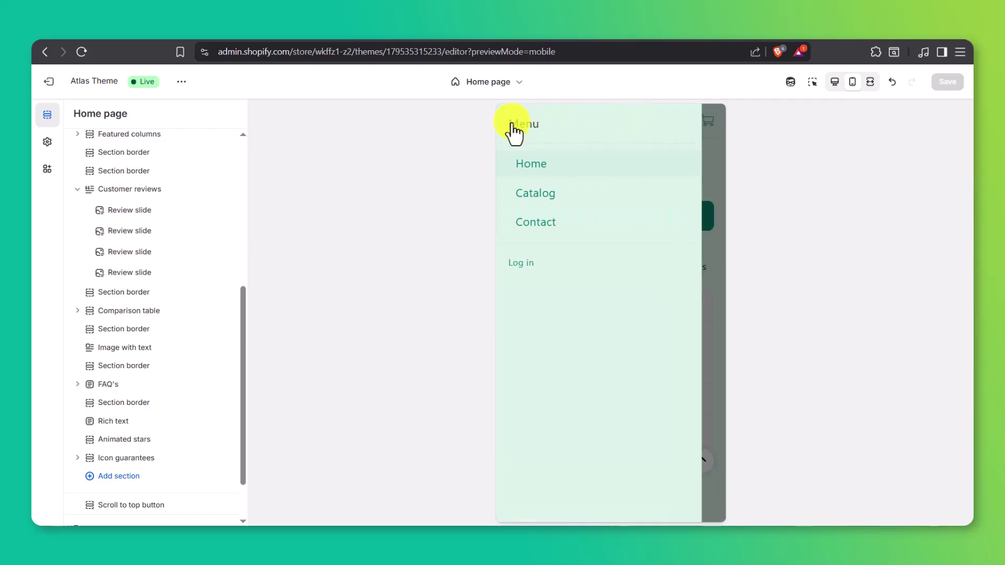
click(536, 197)
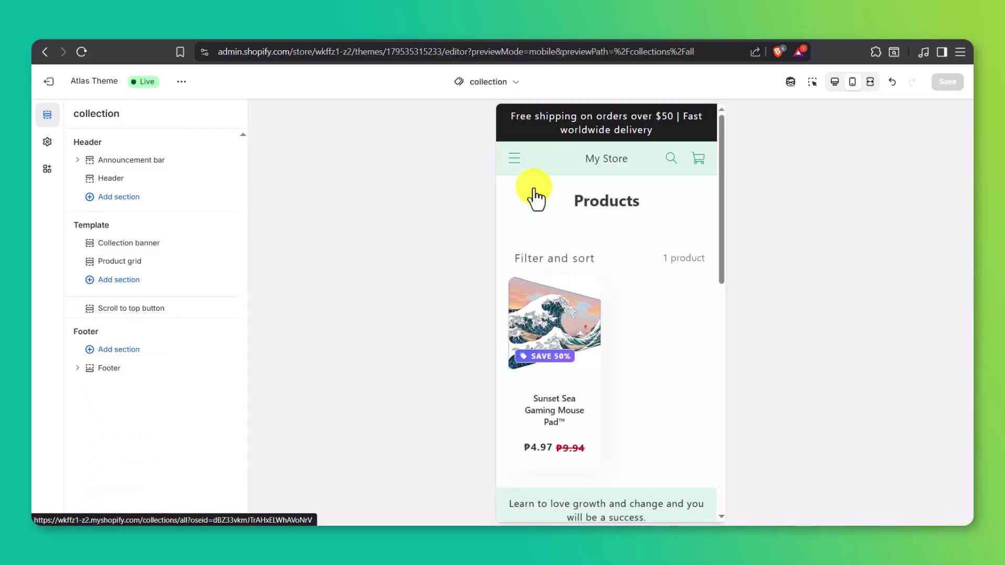
click(555, 307)
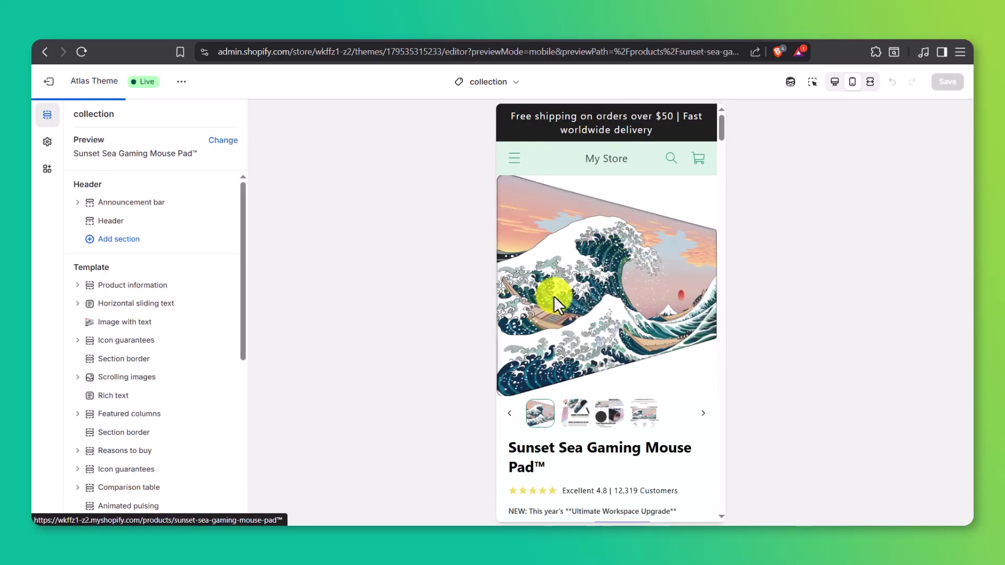
click(570, 417)
click(608, 415)
click(643, 416)
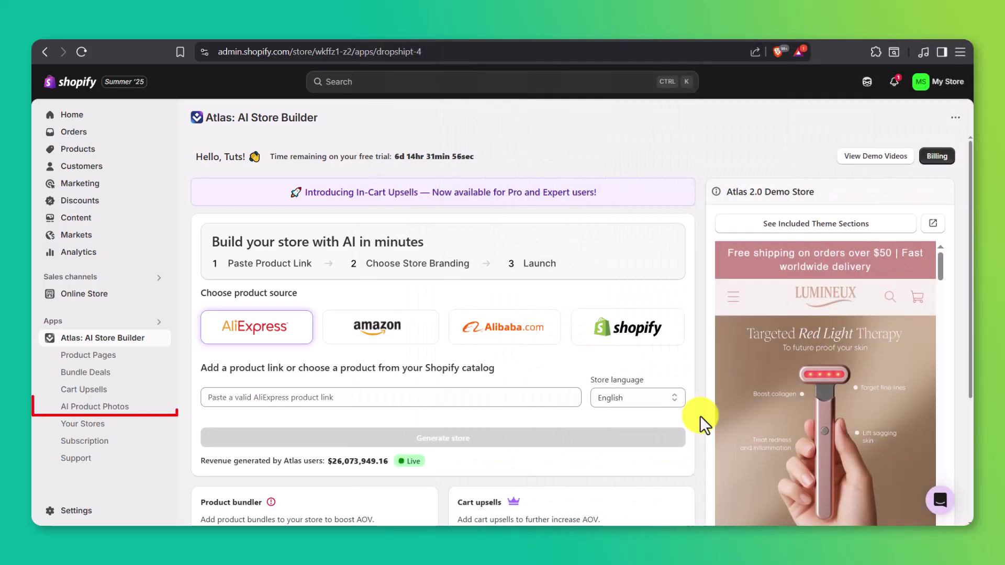
- Open AI Product Photos, start creating, and step through all the tutorial pages
click(146, 411)
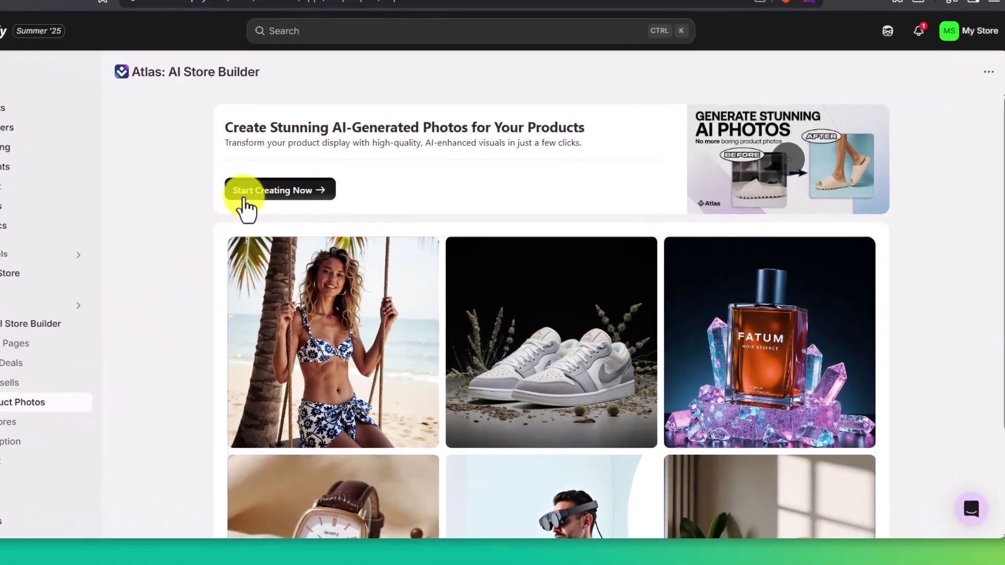
click(301, 225)
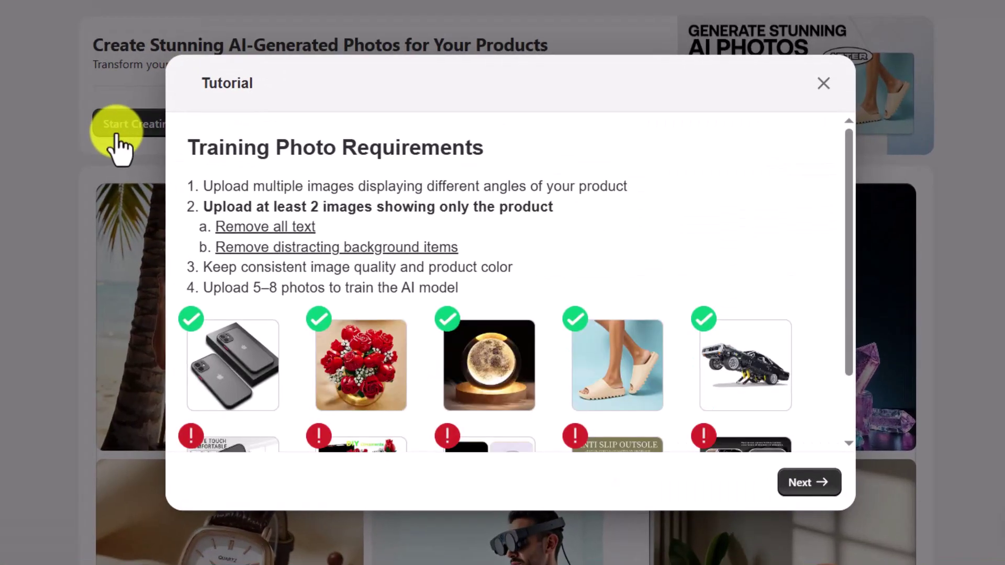
click(801, 480)
click(799, 481)
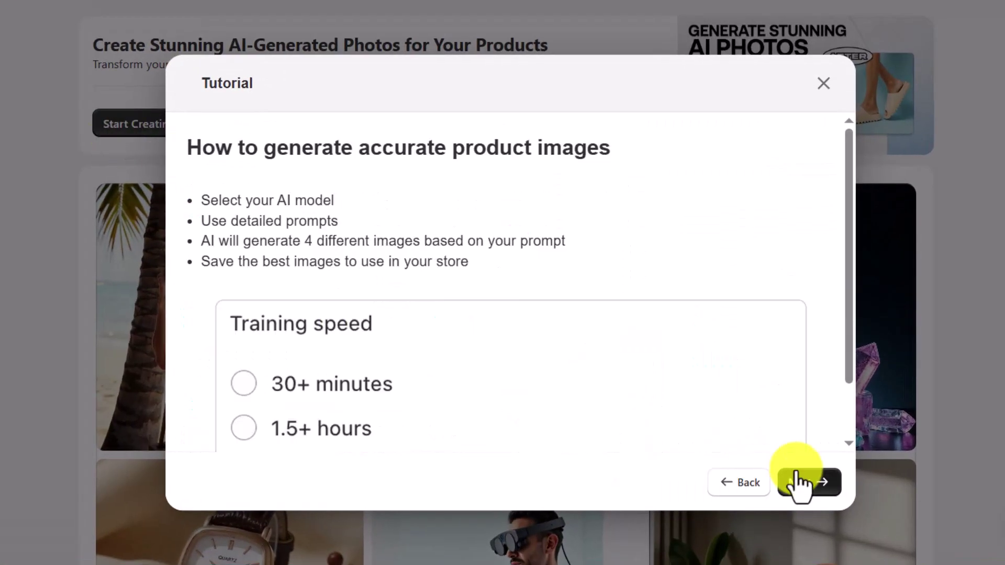
click(800, 482)
click(796, 476)
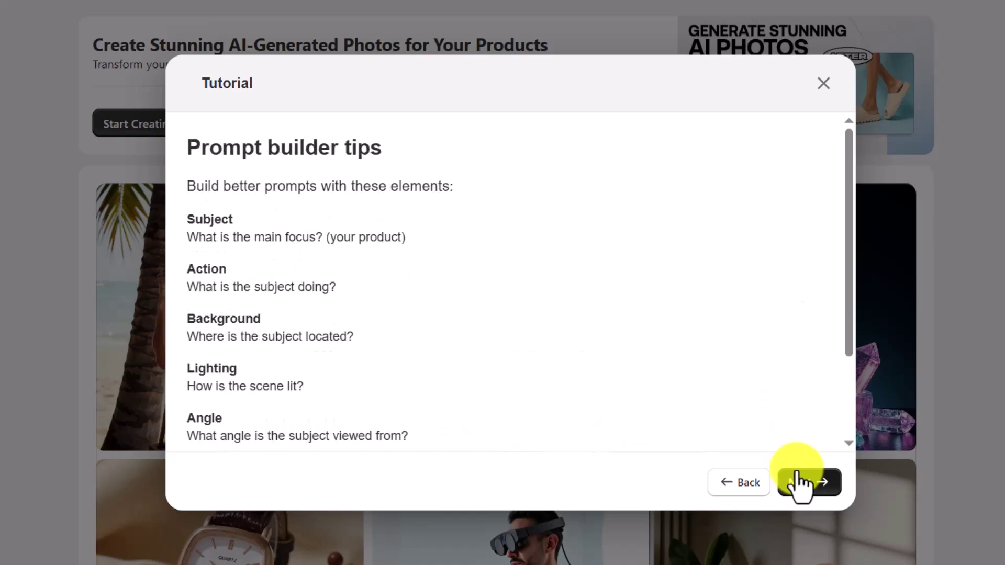
click(799, 479)
- Name the new model 'Mouse Pad' and choose the Sunset Sea Gaming Mouse Pad product
click(798, 481)
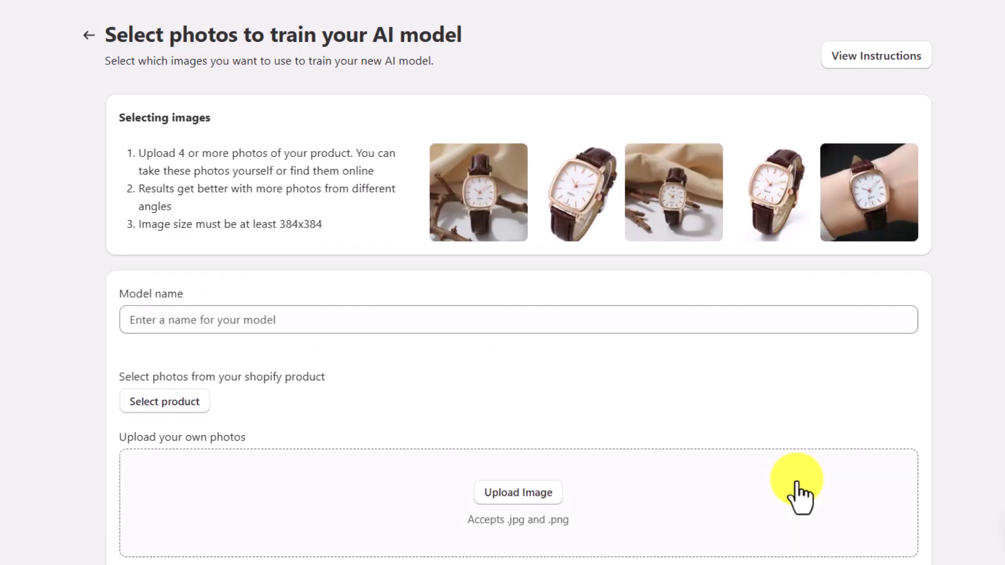
click(696, 323)
text(Mouse Pad)
click(178, 402)
click(184, 181)
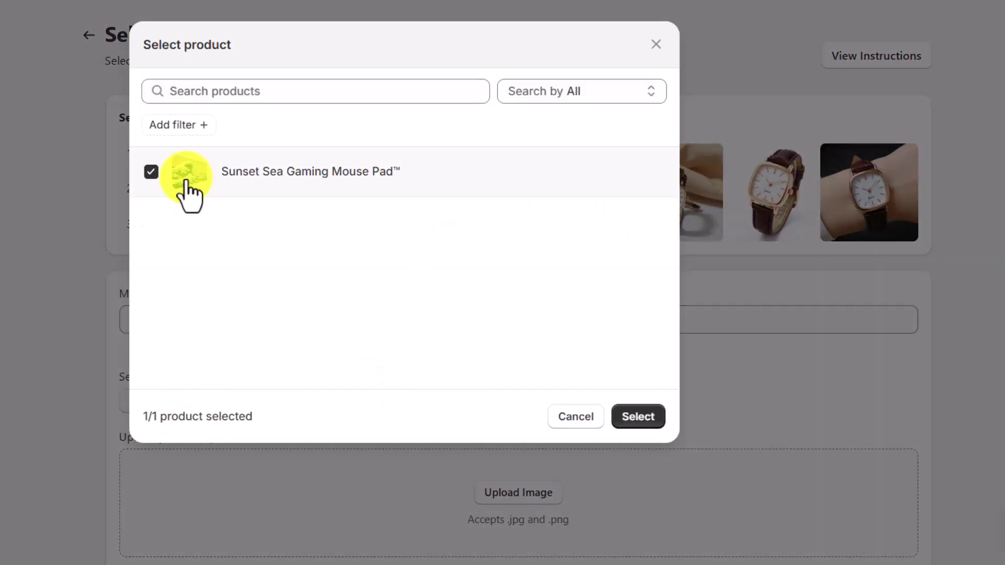
click(639, 416)
- Select all four mouse-pad photos and start training, approving the 15-credit charge
scroll(639, 424, down, 6)
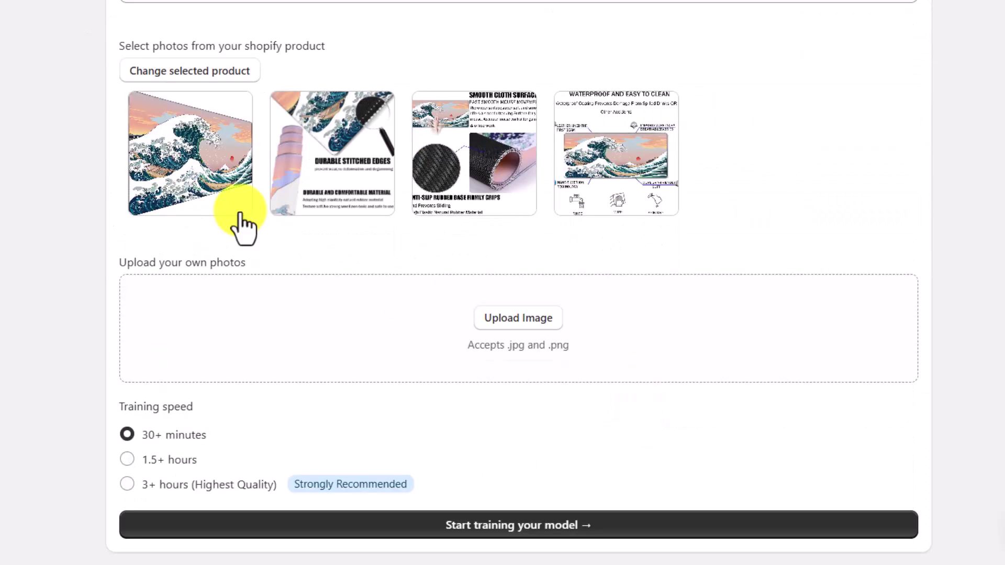
click(191, 201)
click(329, 180)
click(471, 173)
click(576, 169)
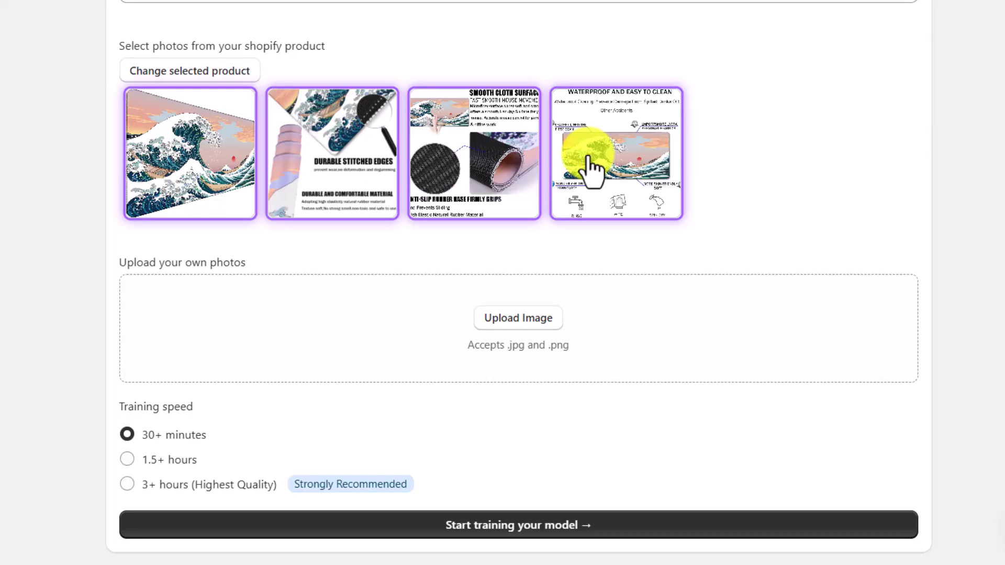
click(569, 526)
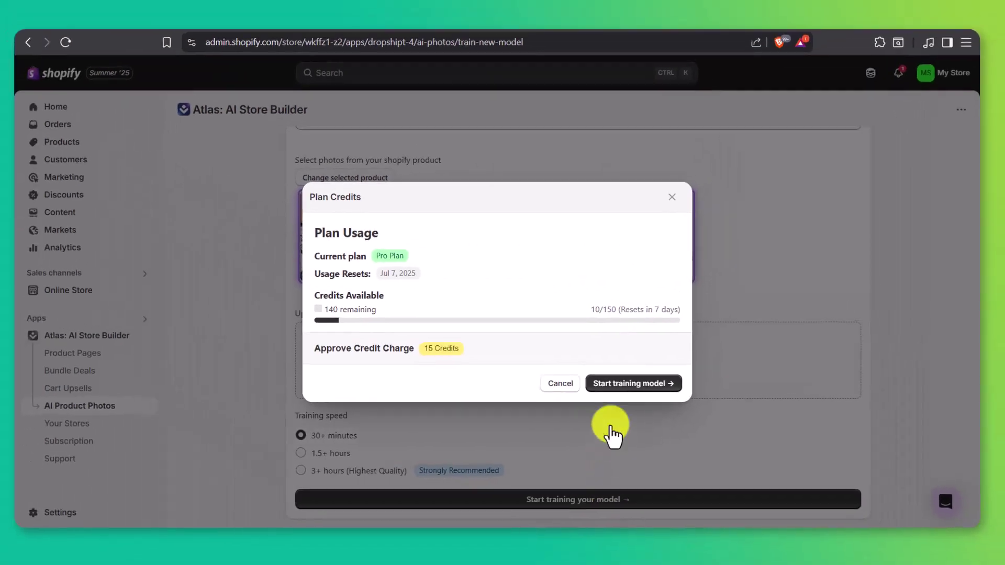
click(597, 362)
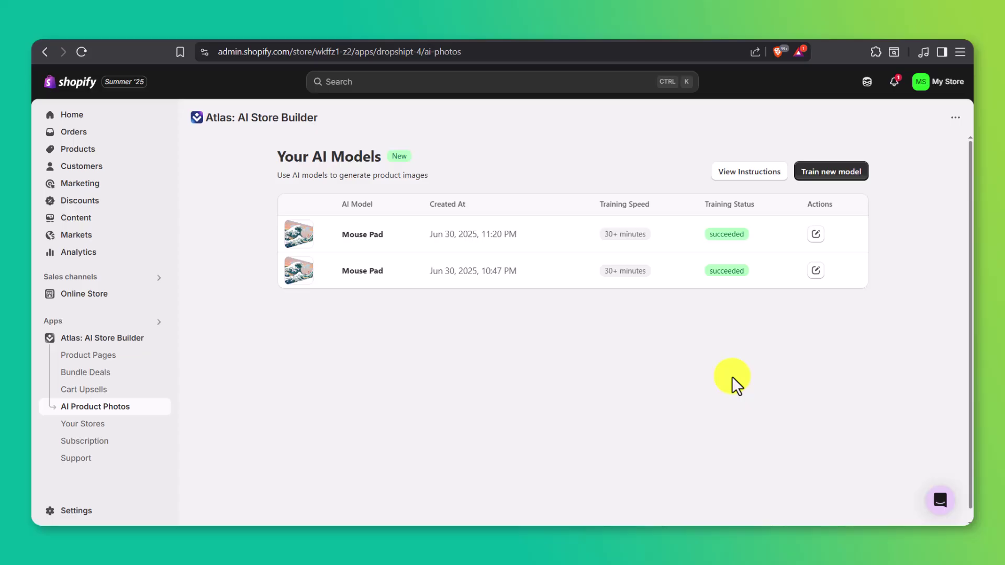
- Fill the second Mouse Pad model's prompt with the AI-written Great Wave description and review it
click(814, 270)
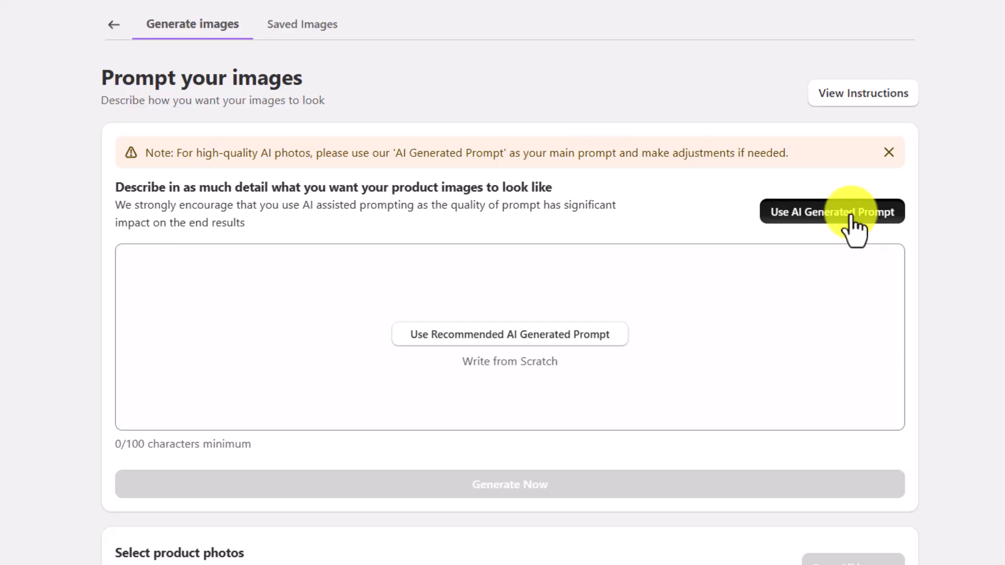
click(851, 217)
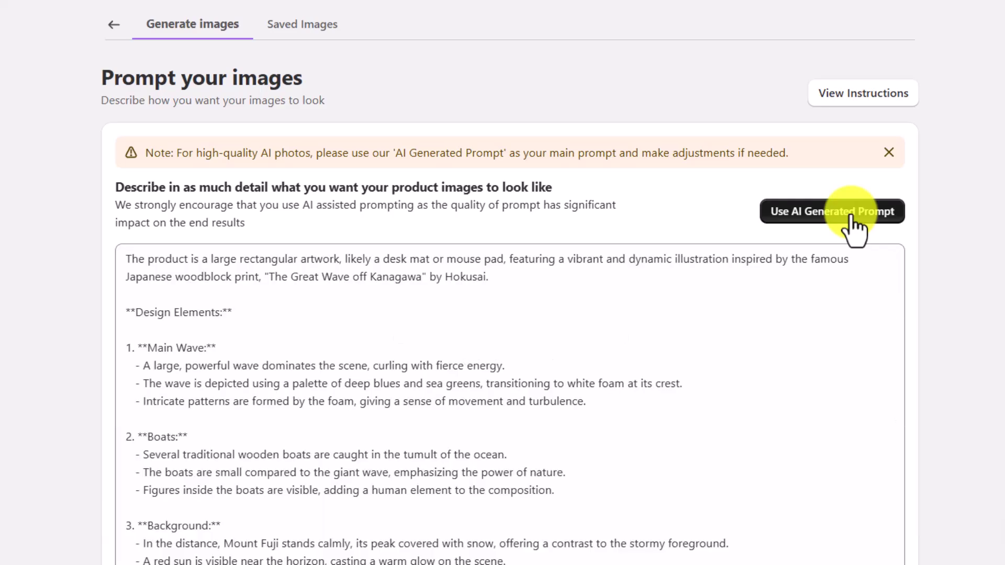
scroll(834, 282, down, 3)
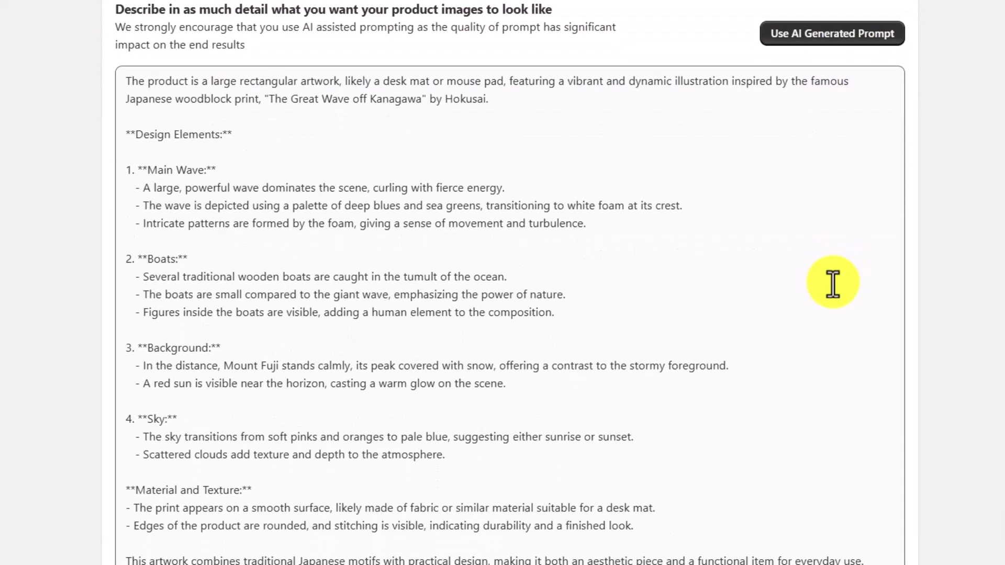
scroll(833, 282, down, 2)
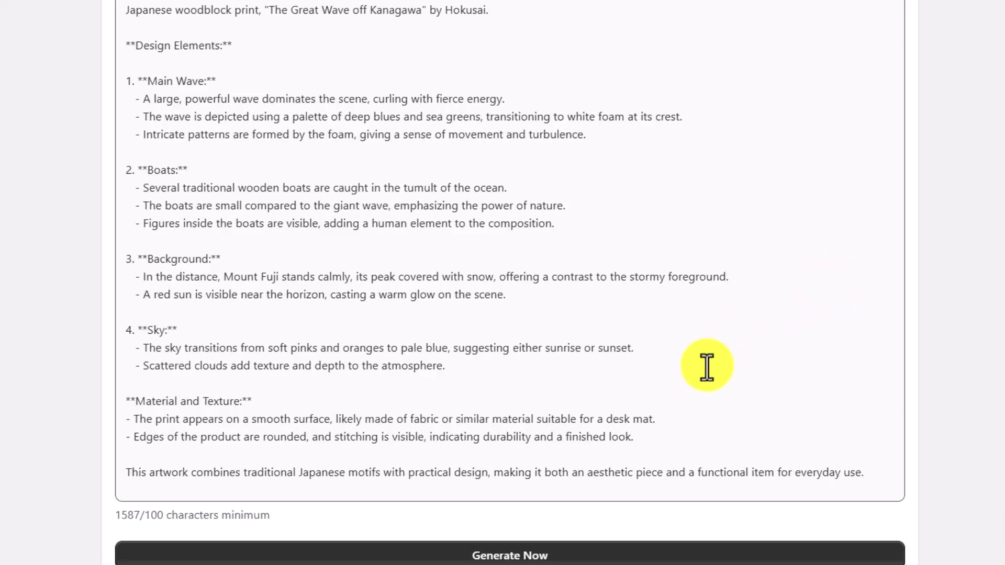
drag(635, 348, 141, 347)
drag(460, 364, 132, 374)
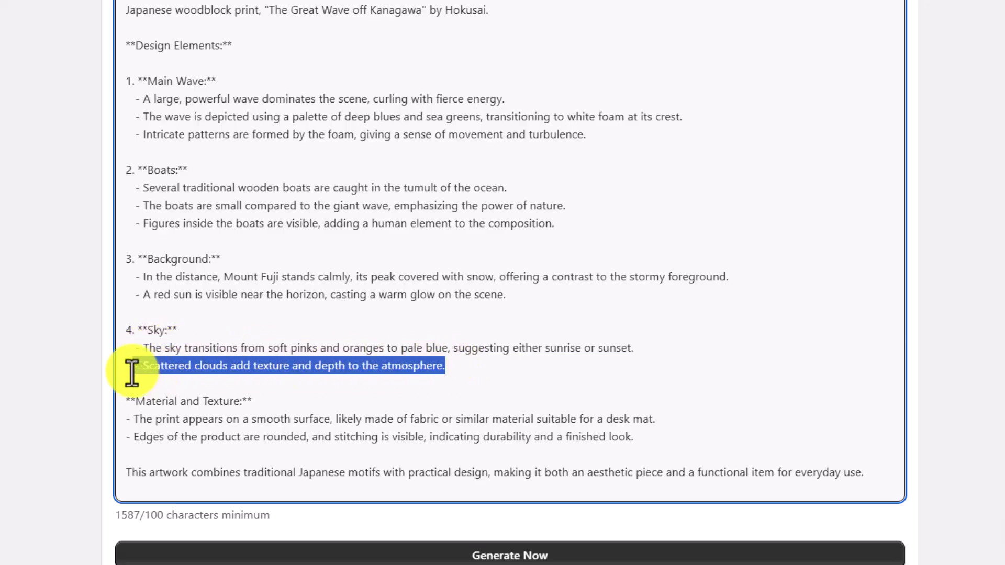
click(576, 365)
scroll(576, 365, down, 5)
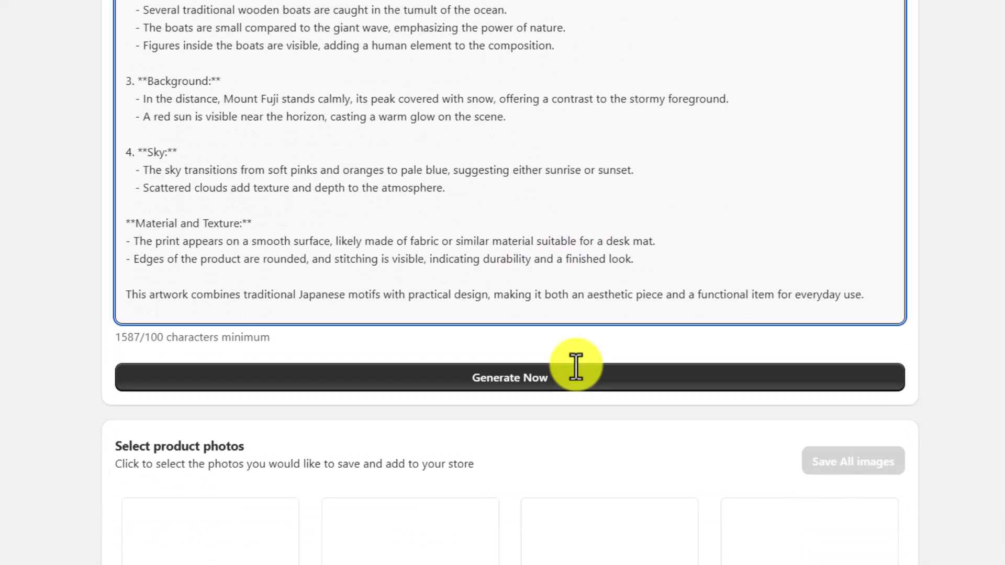
scroll(576, 365, down, 1)
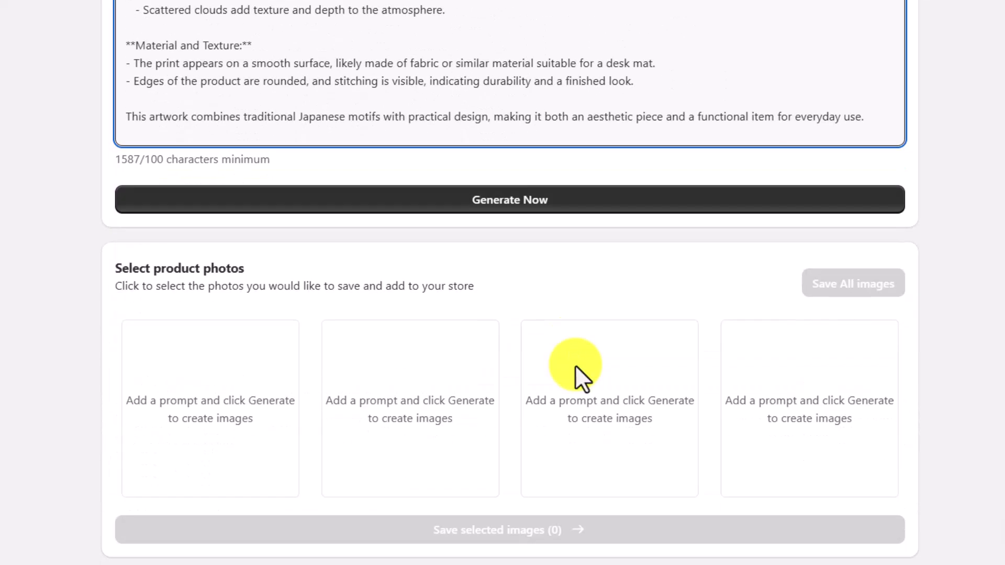
- Generate four images for 4 credits and save the third and fourth ones
click(542, 204)
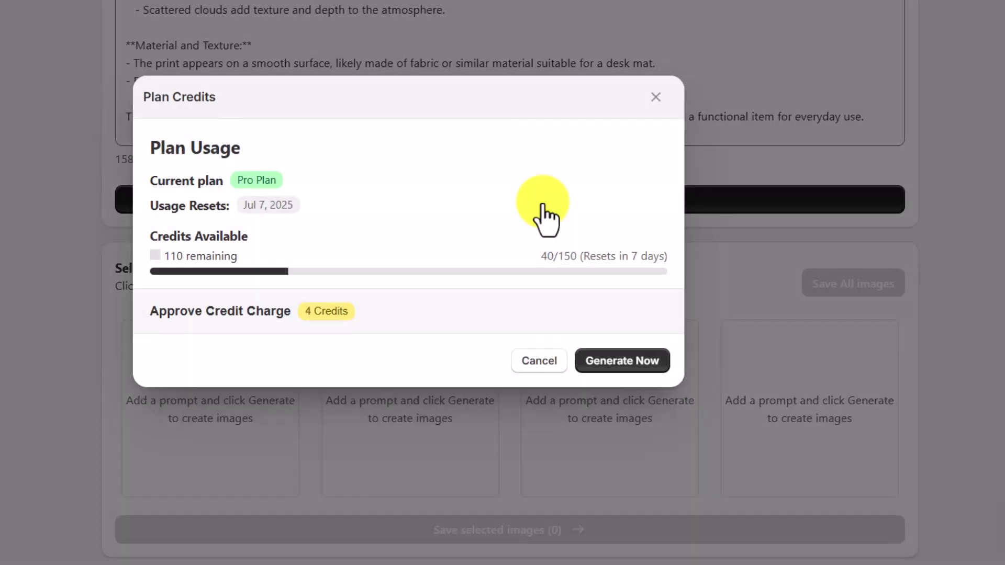
click(591, 361)
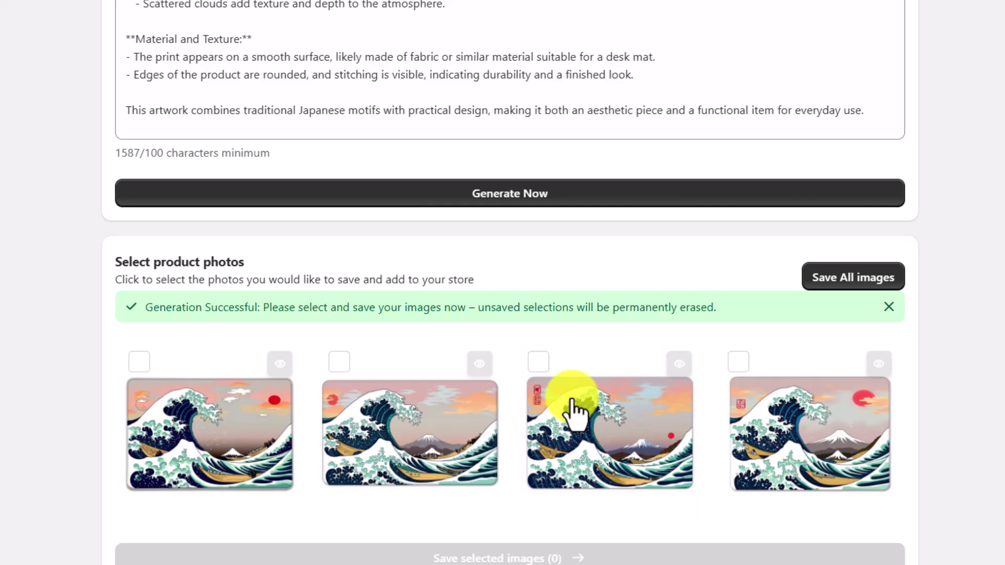
click(576, 411)
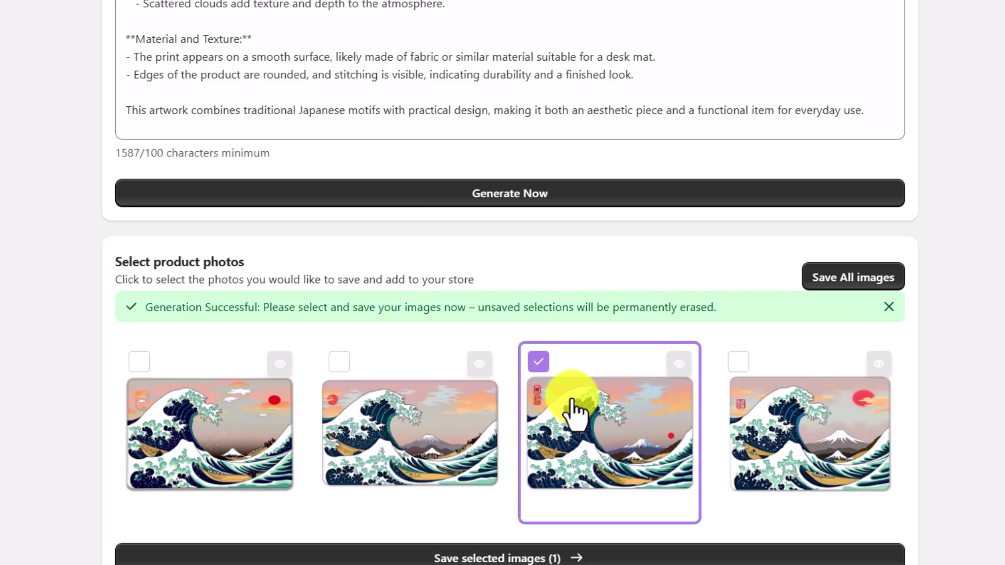
click(784, 414)
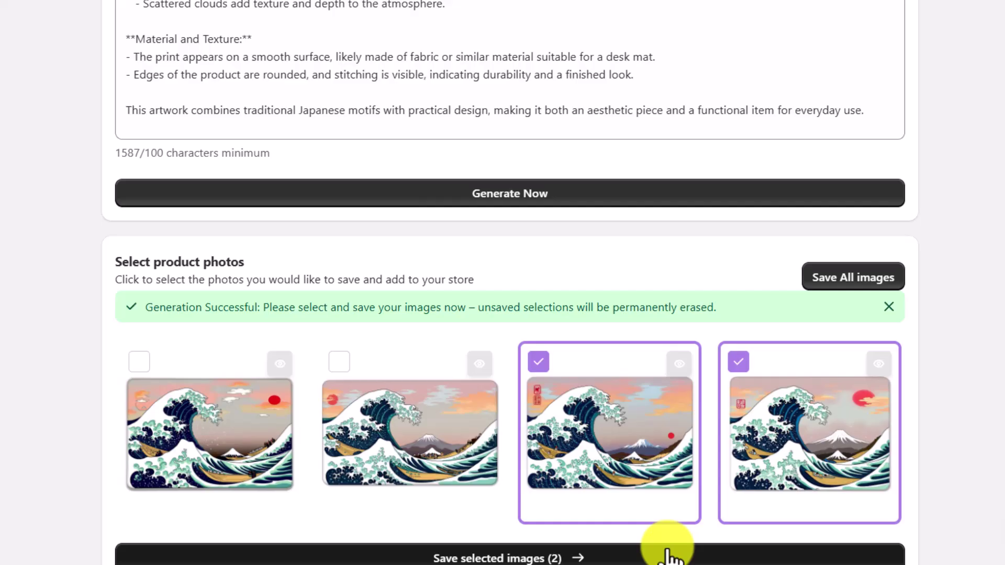
click(670, 556)
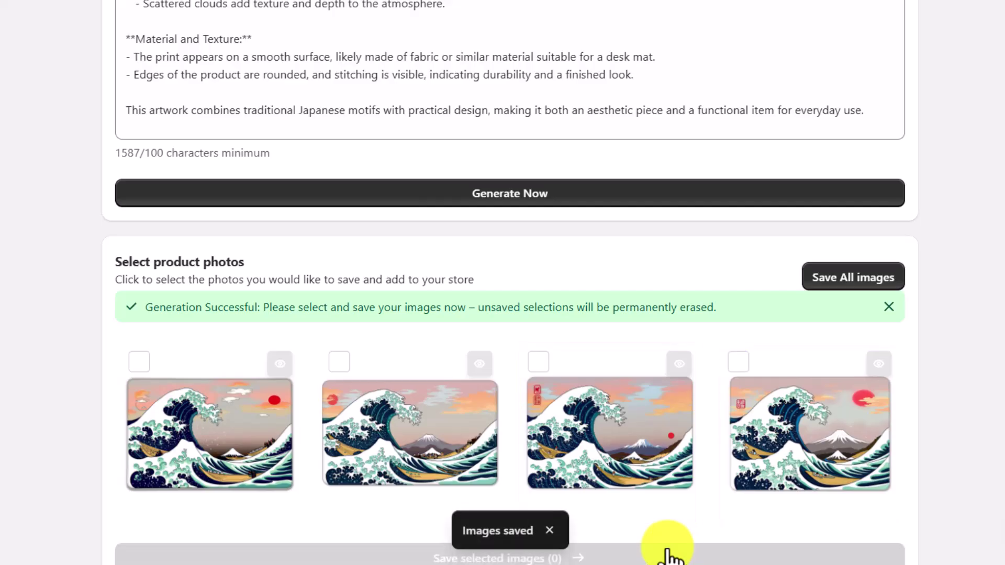
- Download both saved Great Wave images from the Saved Images history to the computer
scroll(696, 546, up, 8)
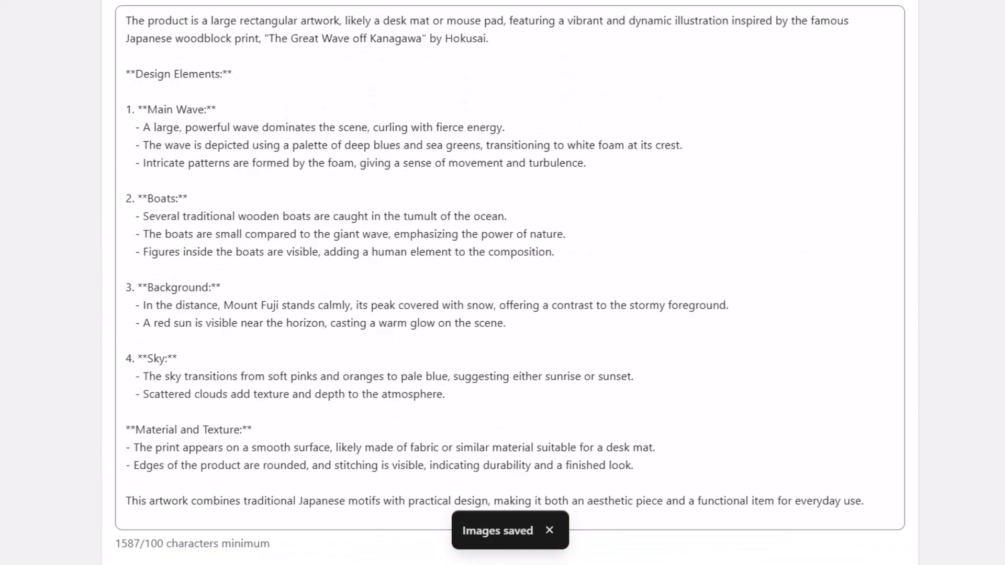
scroll(696, 545, up, 4)
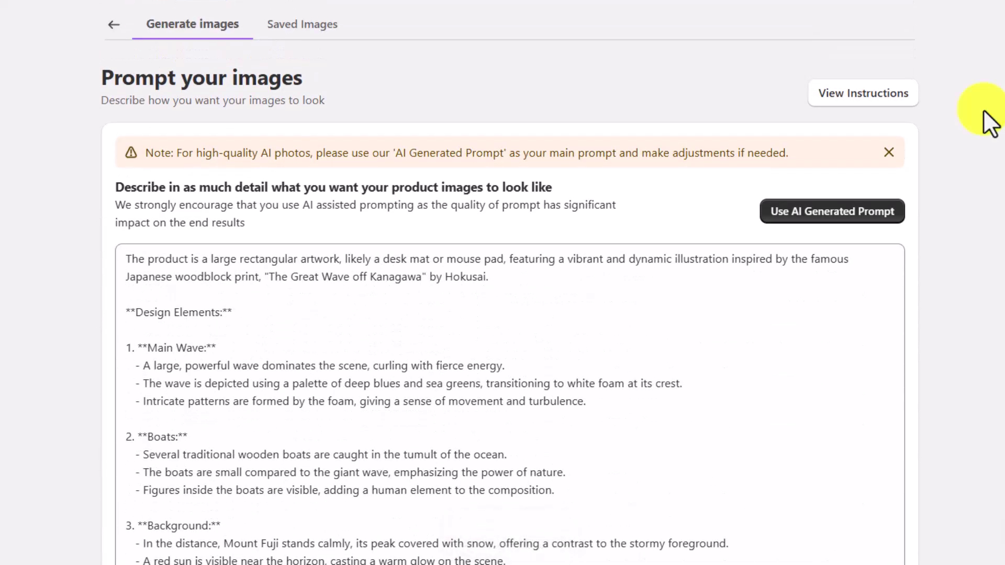
click(307, 27)
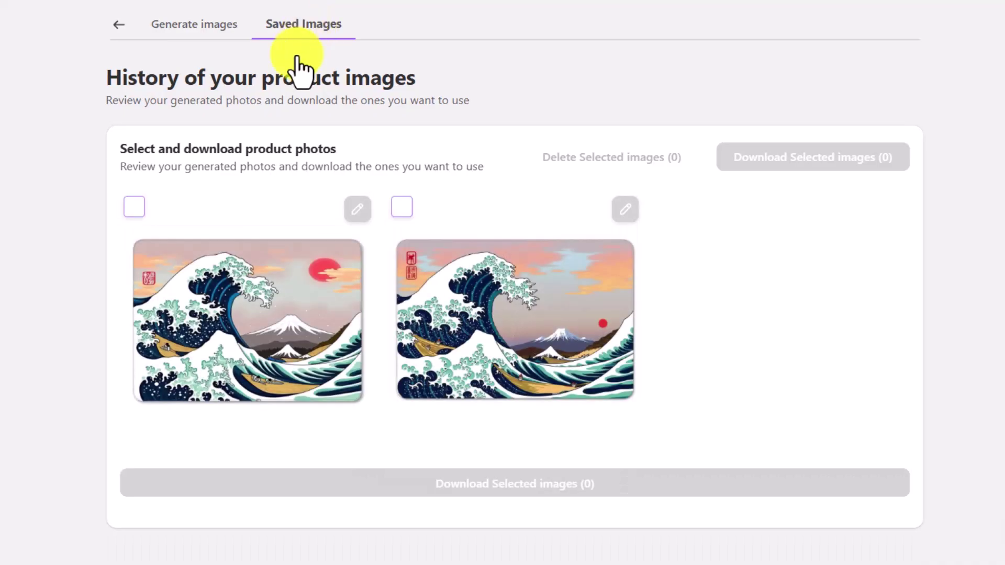
click(220, 213)
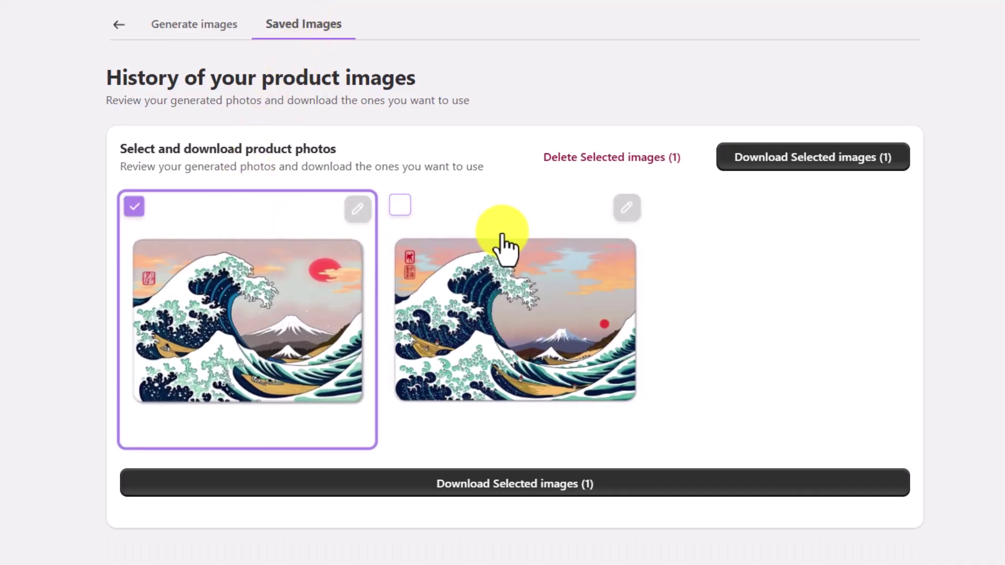
click(503, 238)
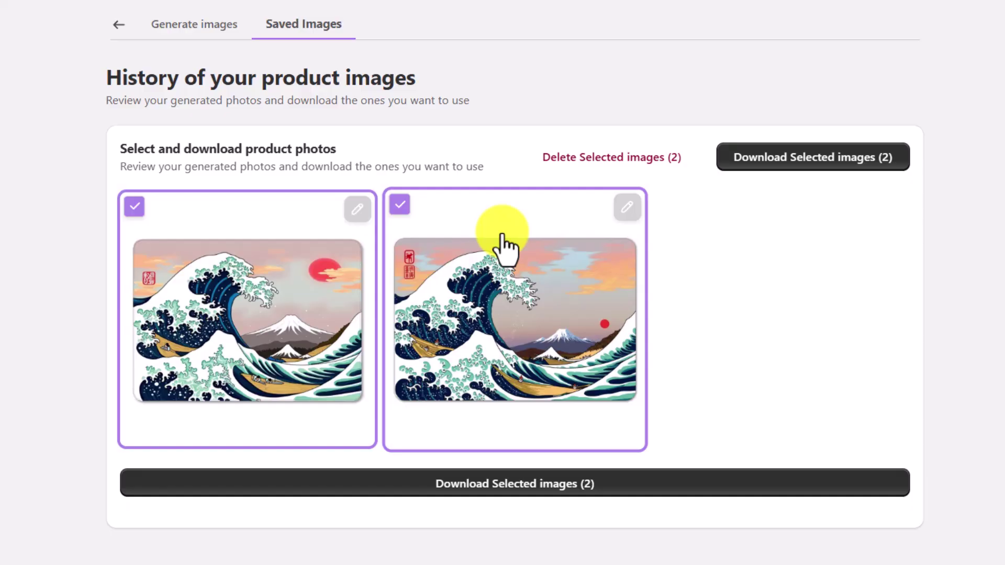
click(486, 486)
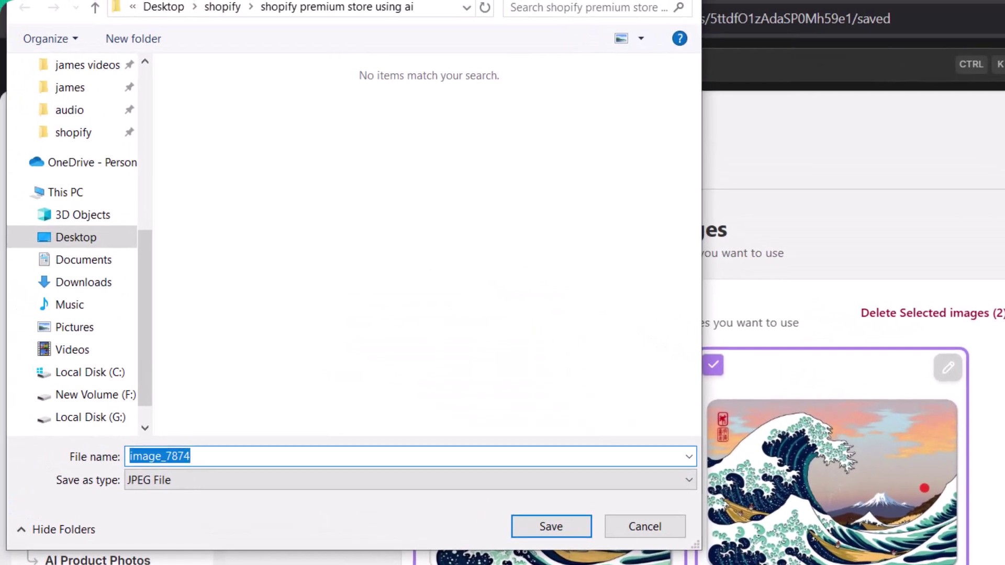
click(581, 524)
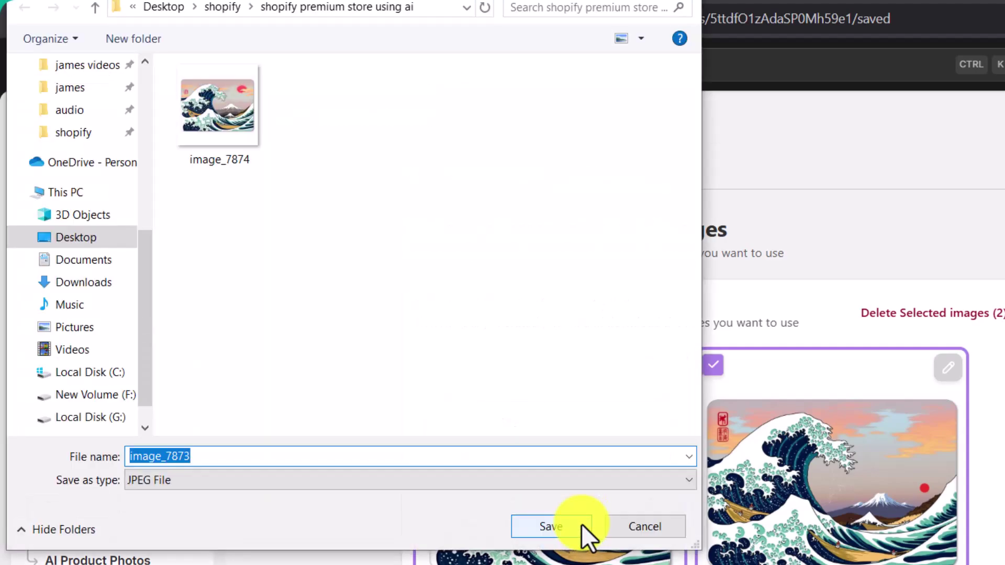
click(581, 523)
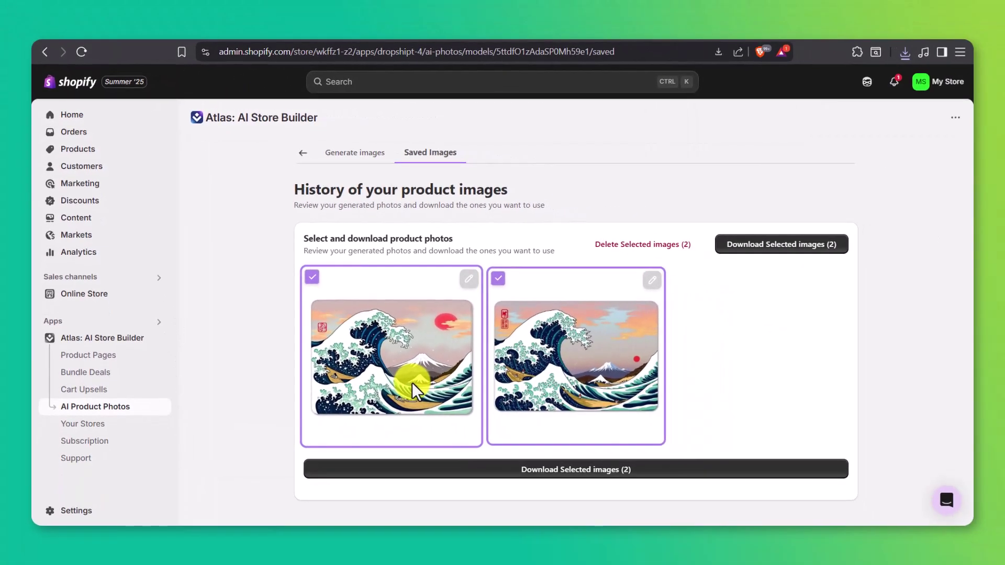
- Upload image_7873 and image_7874 to the Sunset Sea Gaming Mouse Pad's product media
click(139, 151)
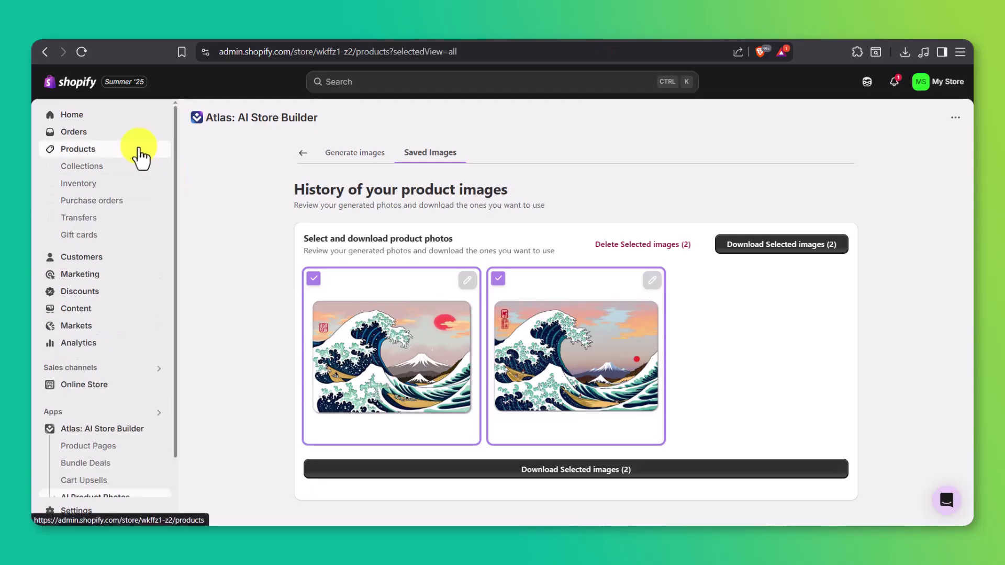
click(266, 203)
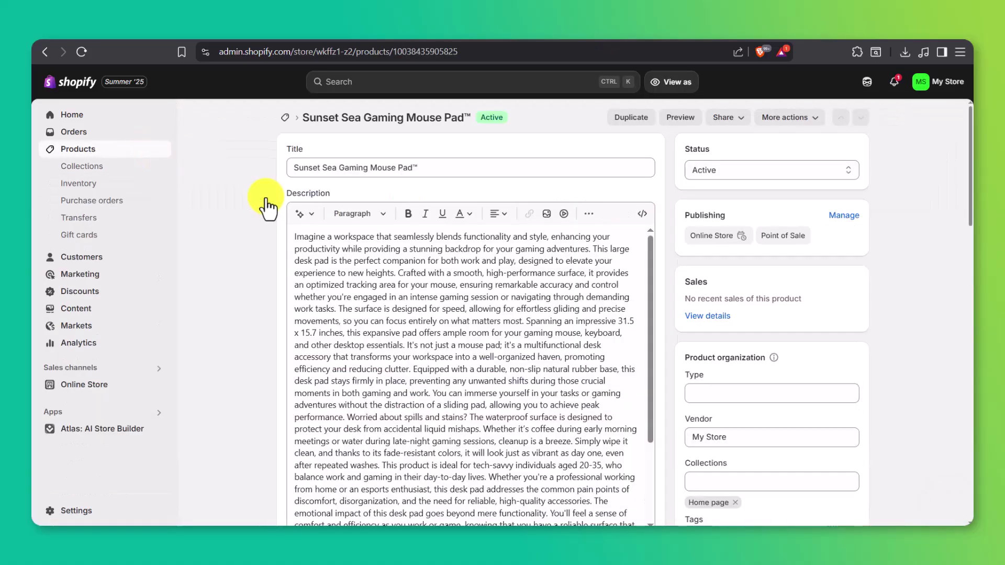
scroll(913, 238, down, 6)
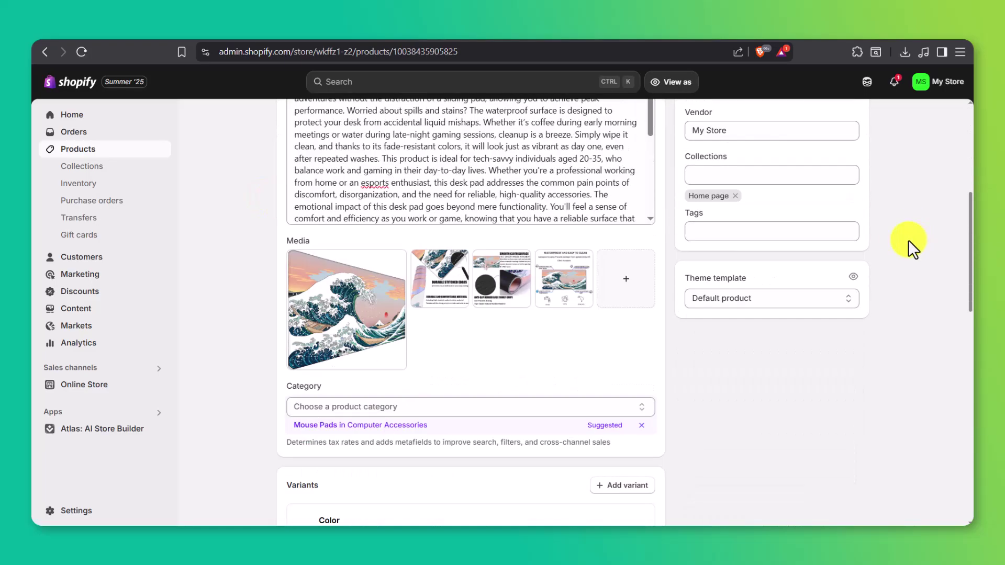
click(641, 276)
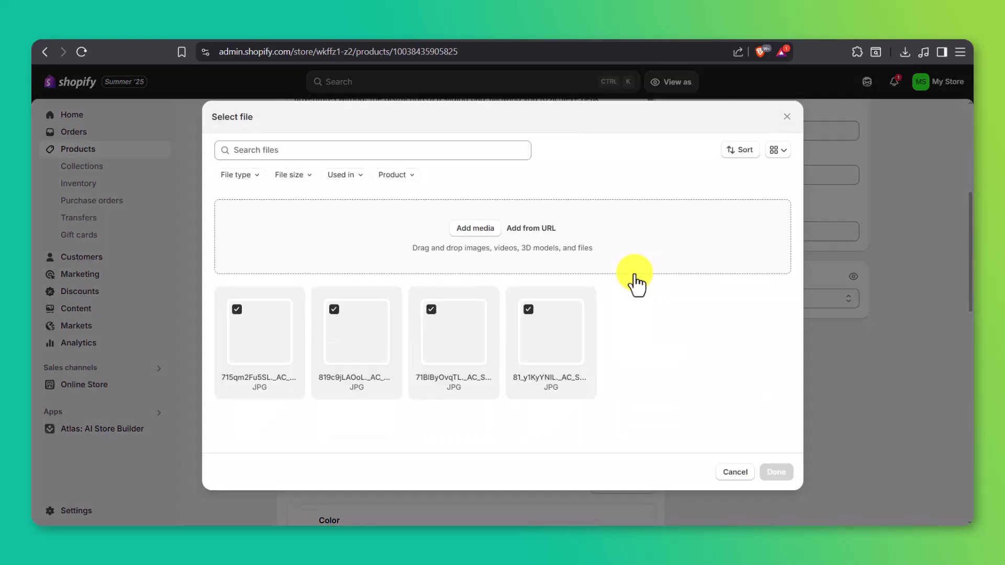
click(476, 230)
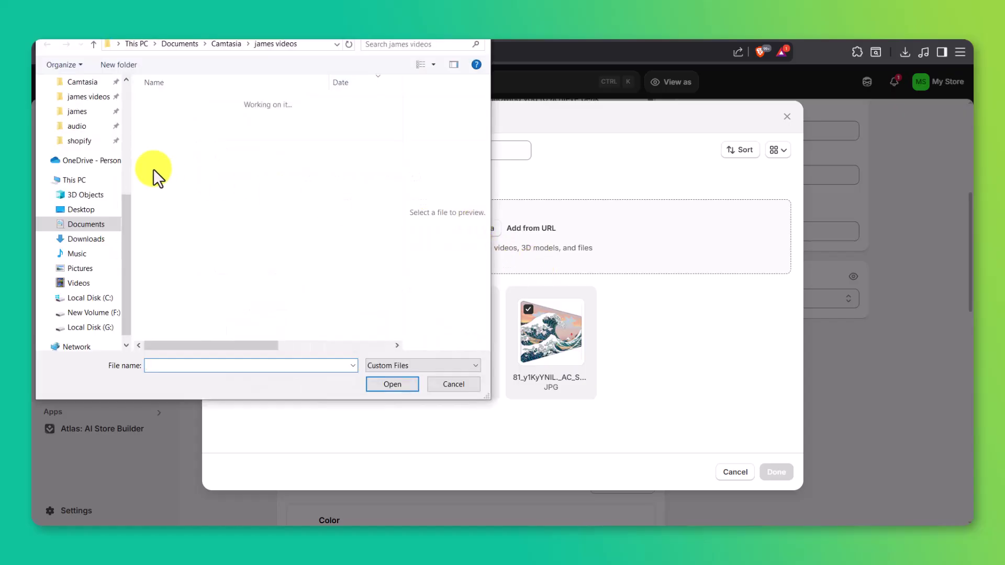
click(79, 142)
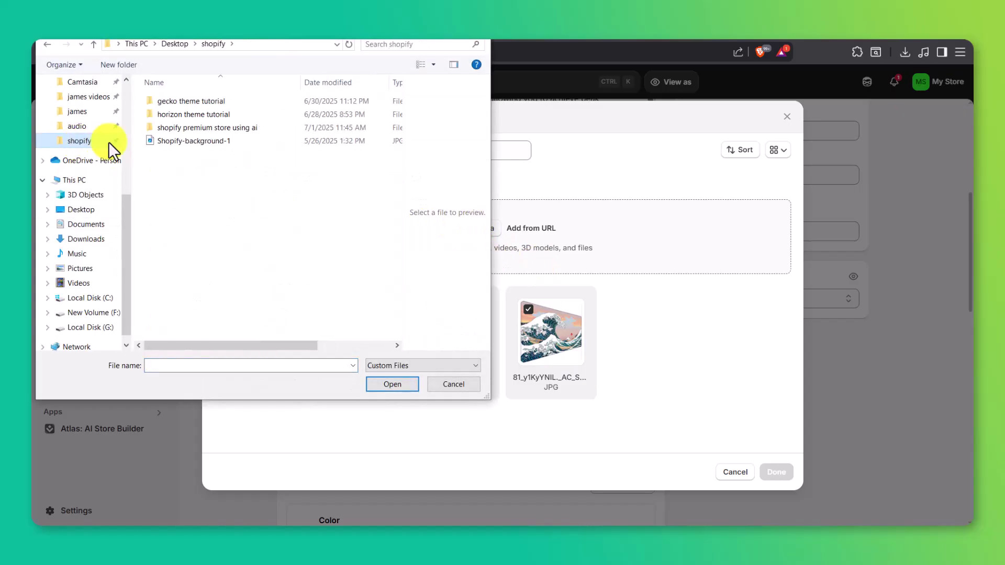
double_click(174, 131)
drag(173, 173, 252, 130)
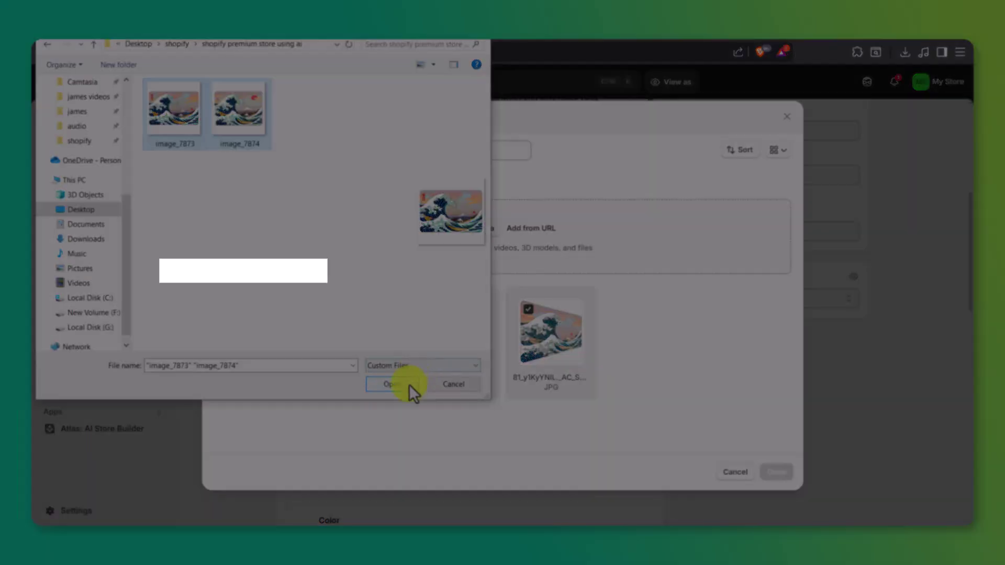
click(410, 384)
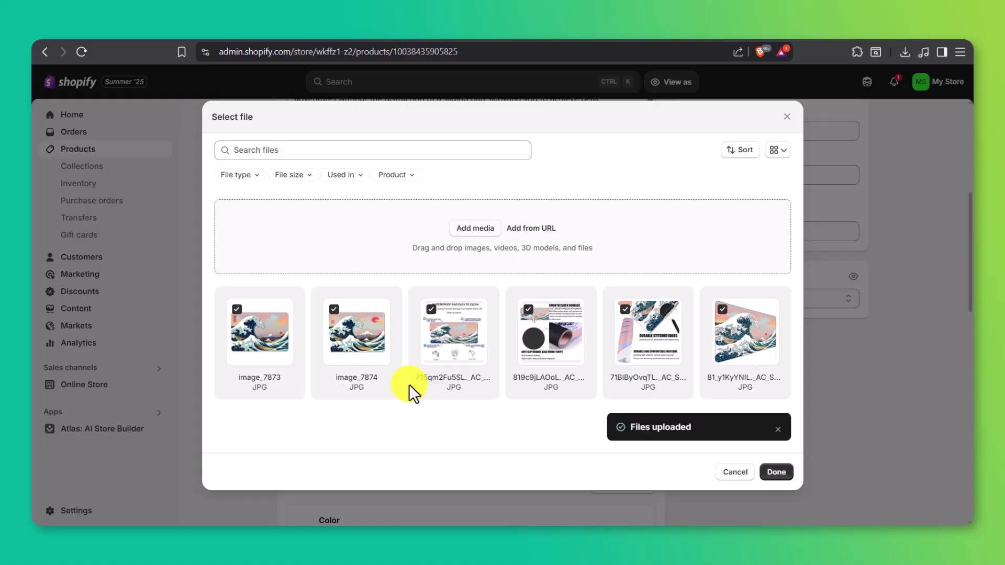
click(775, 473)
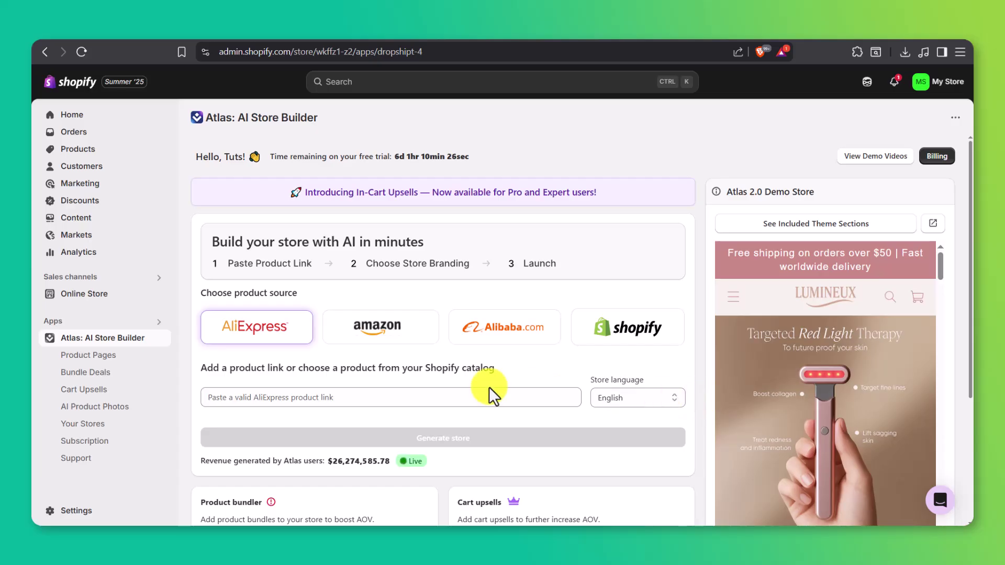
- Open Atlas Bundle Deals and start a new bundle to reach the template choices
click(131, 372)
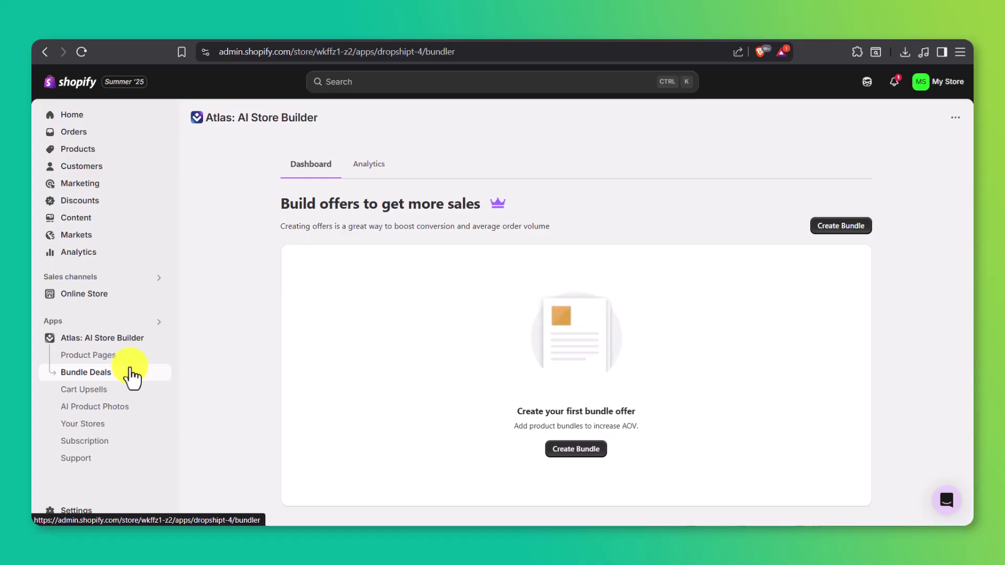
click(820, 229)
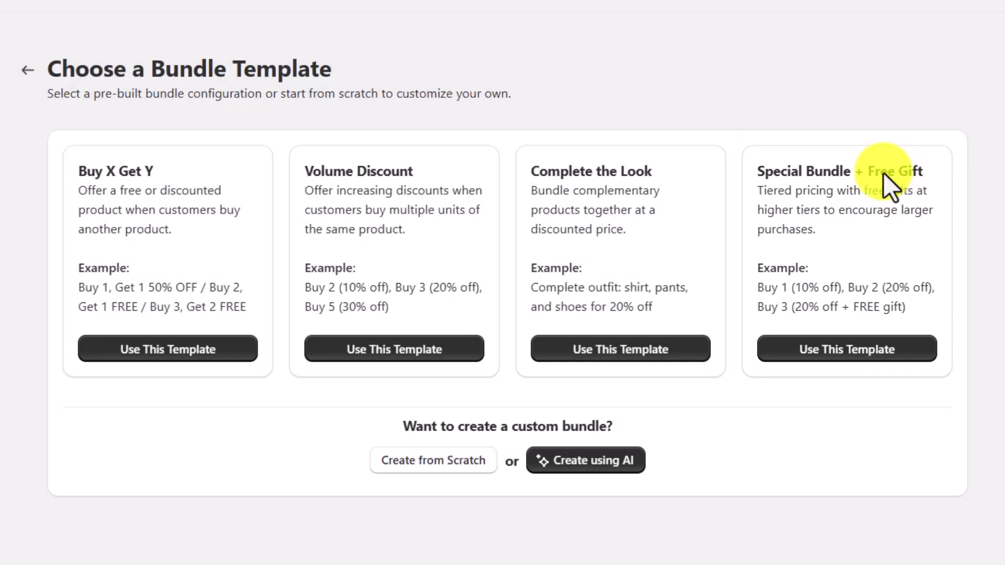
- Start a Buy X Get Y bundle titled SPECIAL DEALS, applied to the Sunset Sea Gaming Mouse Pad
click(121, 355)
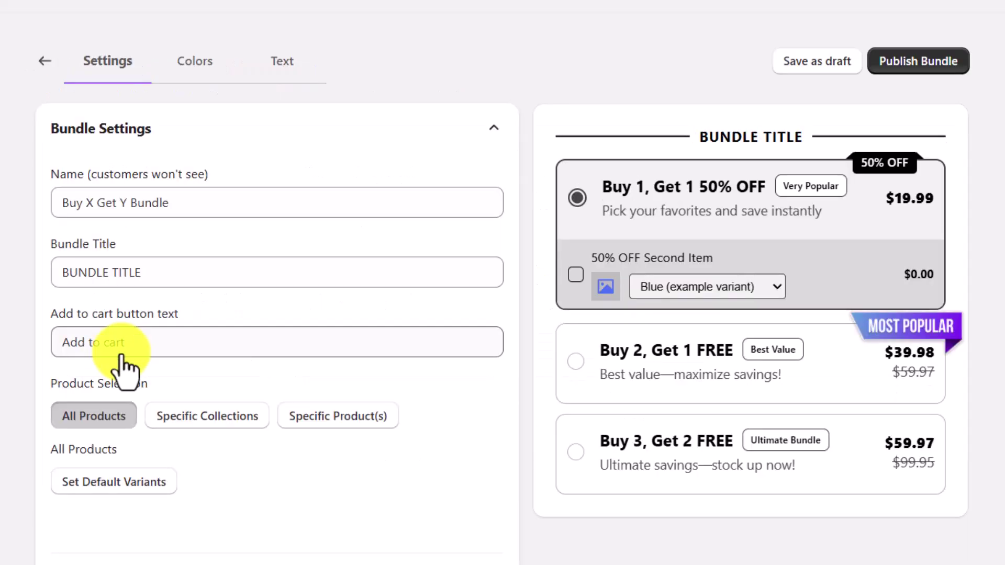
click(175, 273)
key(ctrl+a)
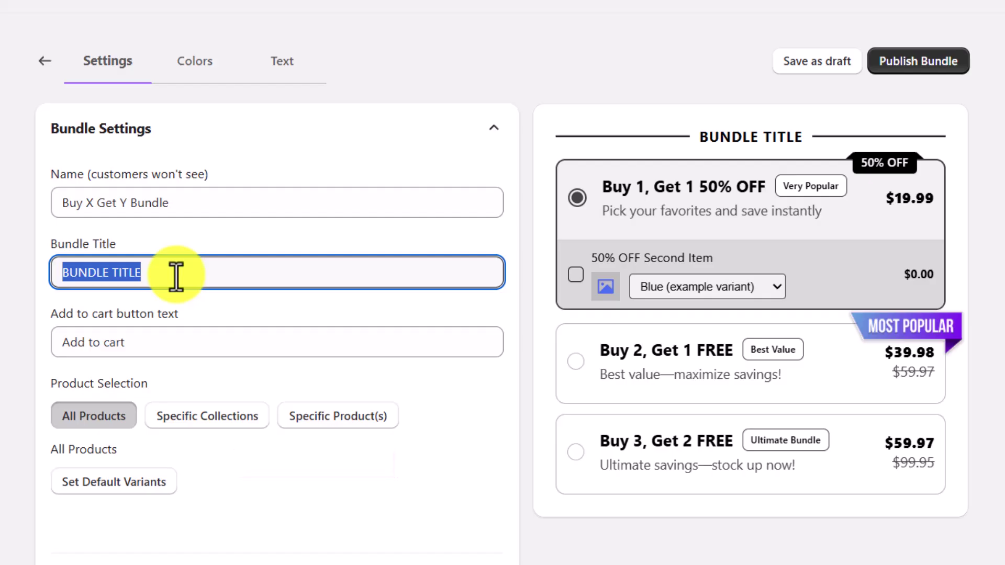
text(SPECIAL DEALS)
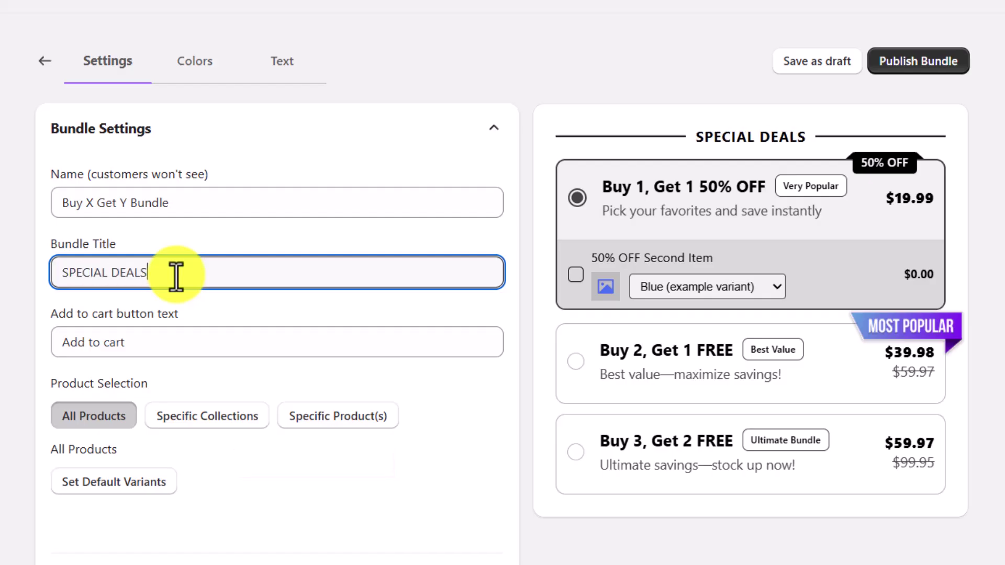
scroll(176, 274, down, 2)
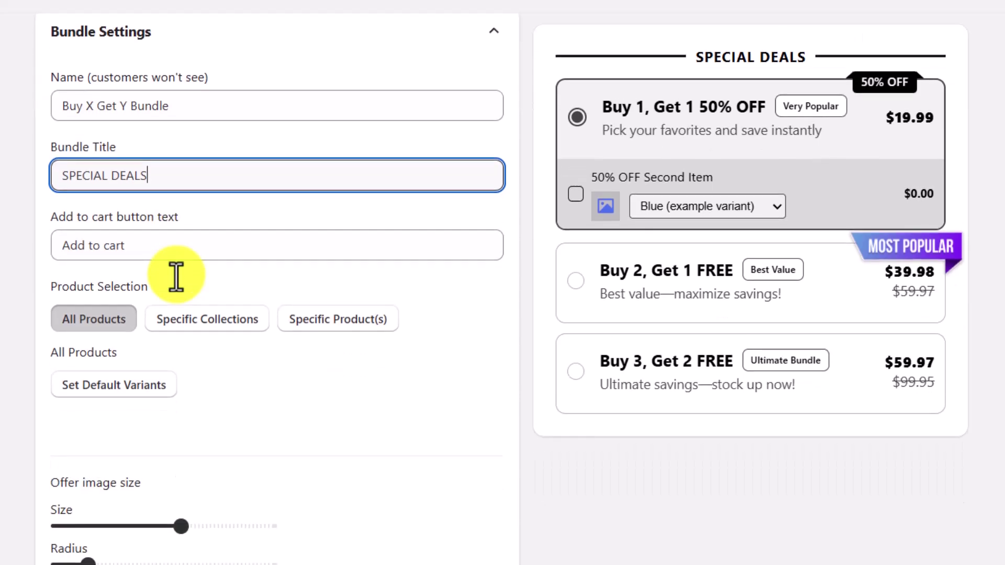
click(318, 326)
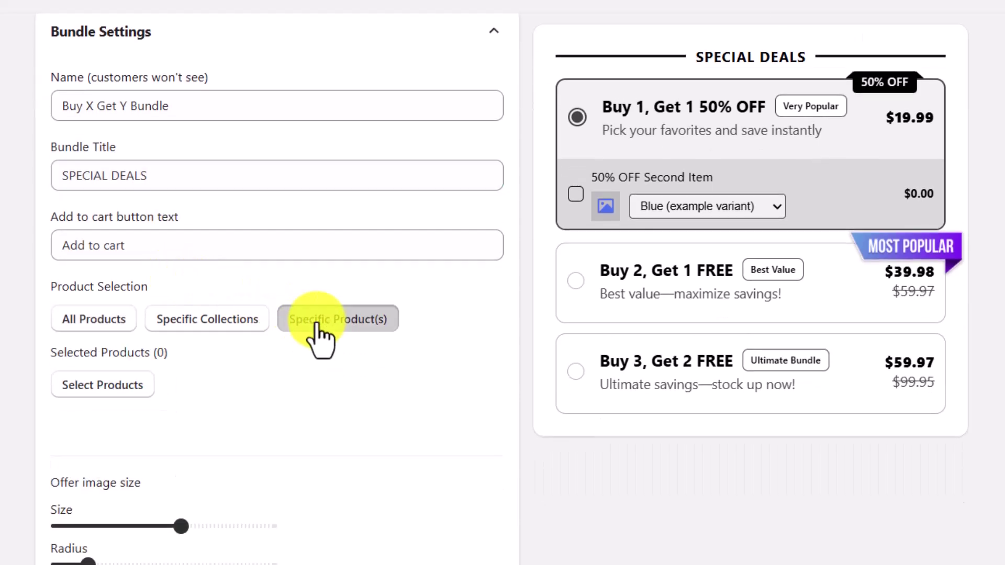
click(121, 383)
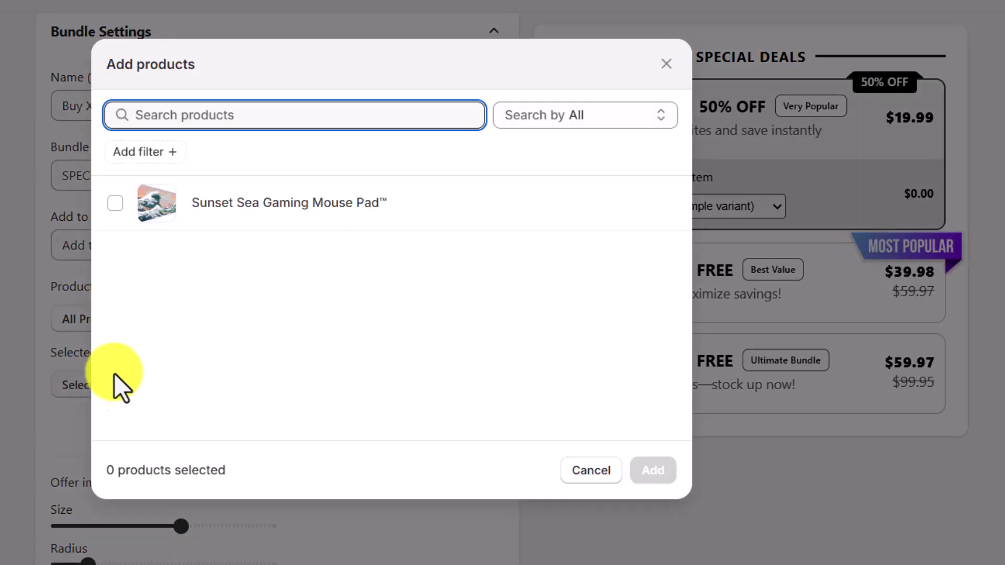
click(126, 210)
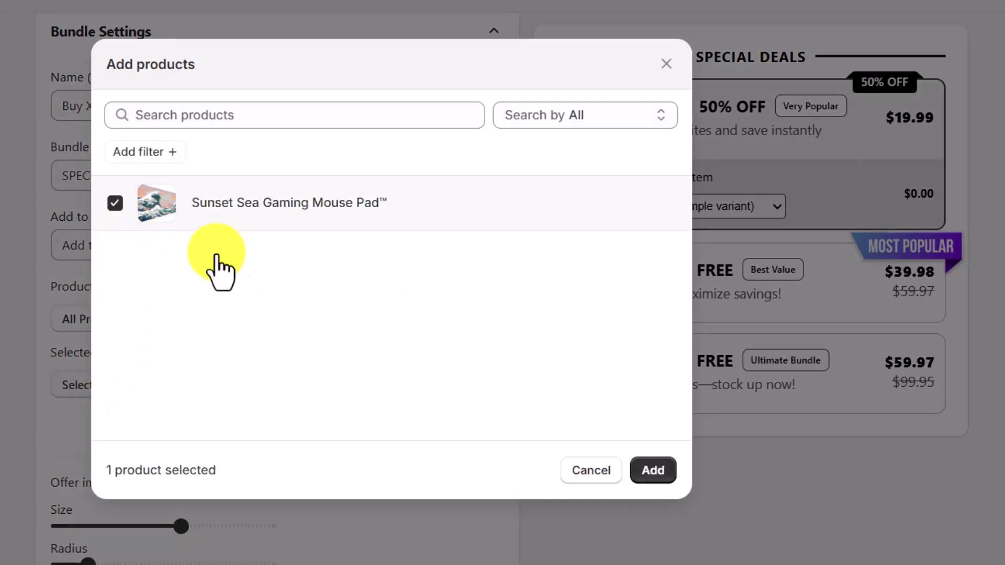
click(655, 471)
- Change the first offer's title and badge from 50% to 70% OFF
scroll(672, 489, down, 10)
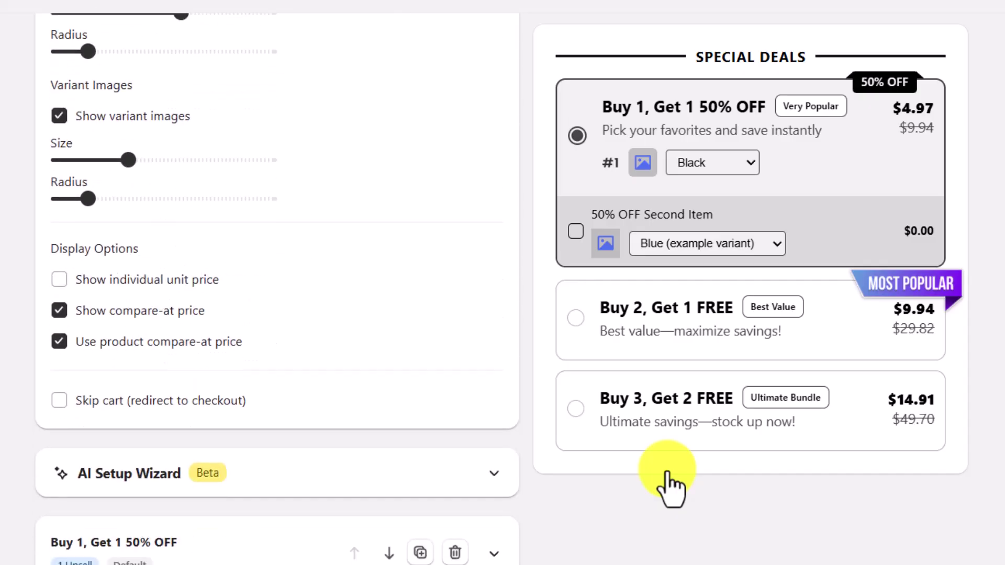
scroll(671, 490, down, 2)
scroll(672, 489, down, 2)
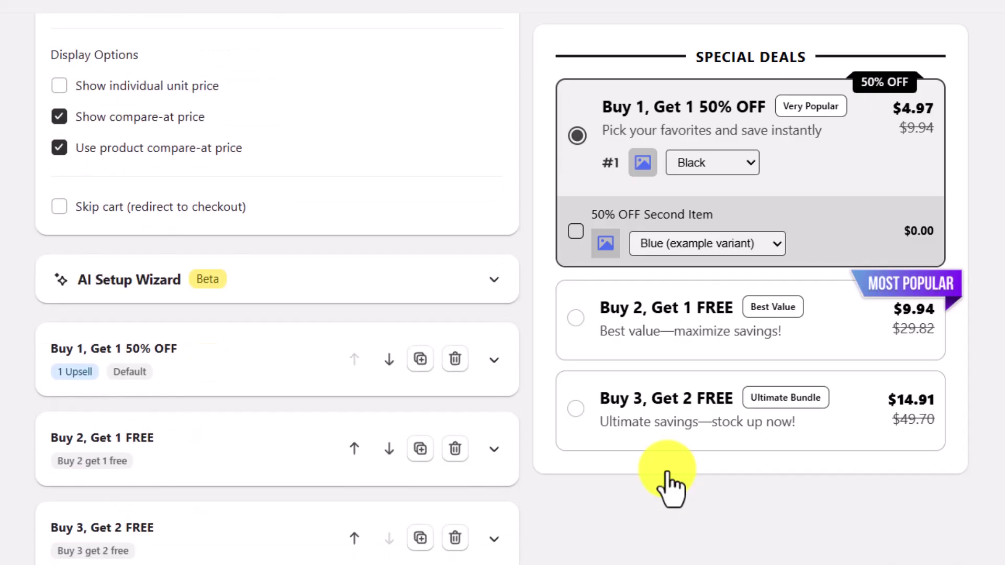
click(494, 360)
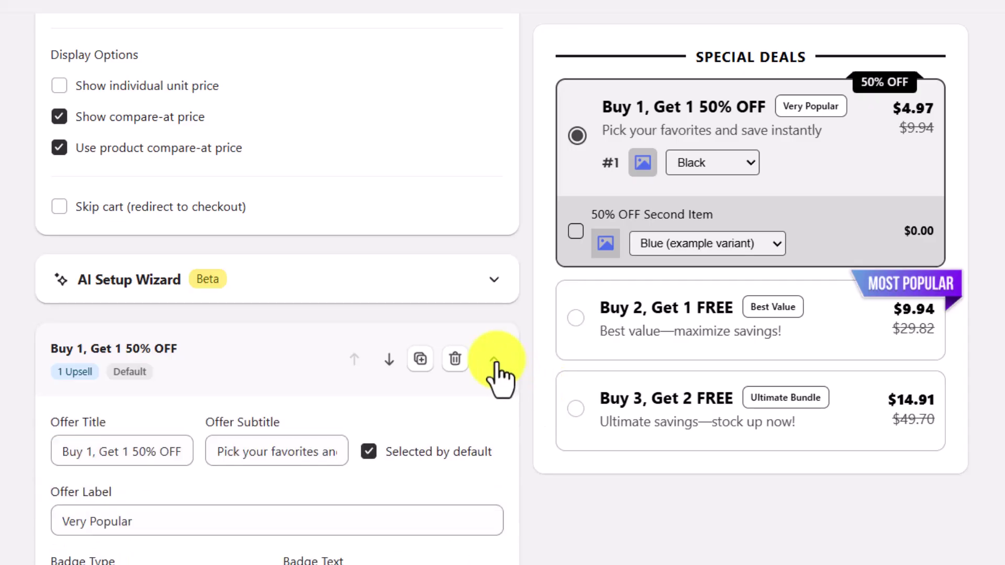
scroll(497, 375, down, 6)
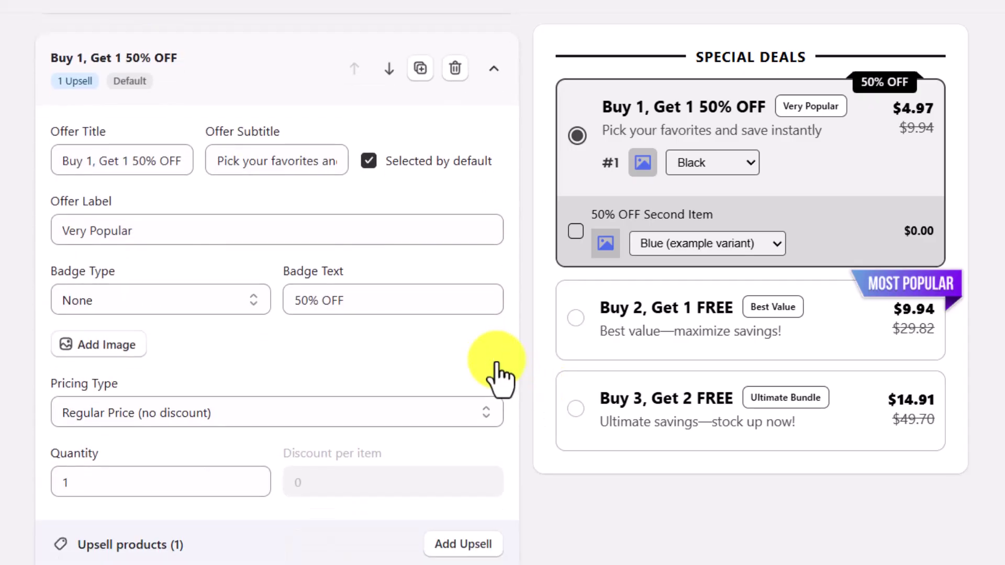
click(138, 162)
key(BackSpace)
text(7)
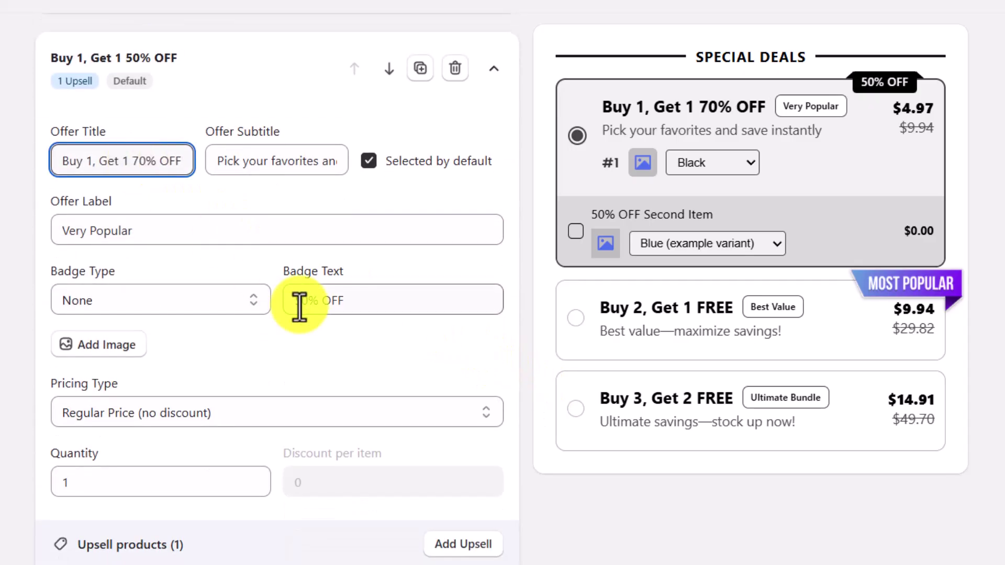
click(300, 307)
key(BackSpace)
text(7)
- Set the Sunset Sea Gaming Mouse Pad, all variants, as the first offer's upsell product
scroll(299, 308, down, 4)
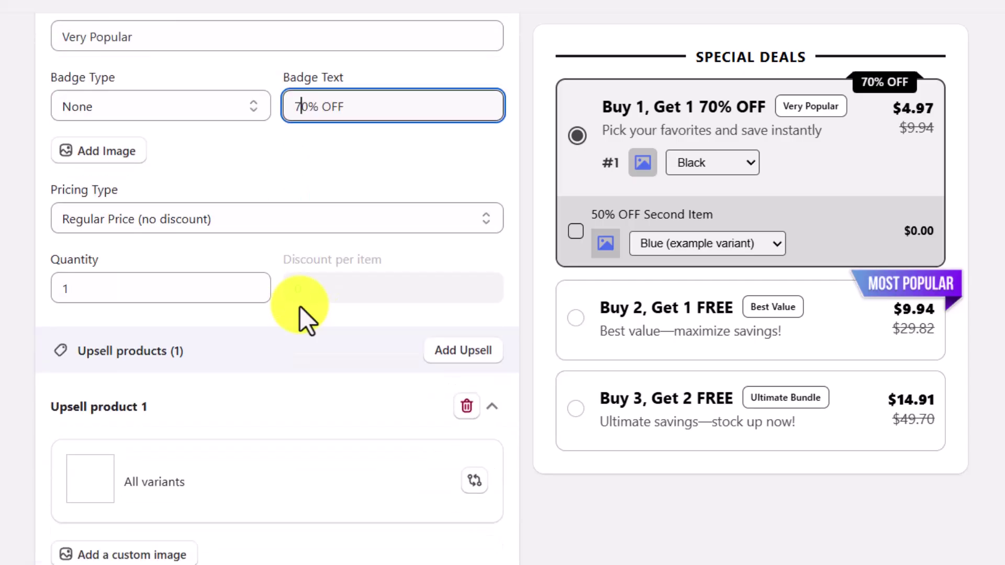
click(474, 481)
click(367, 207)
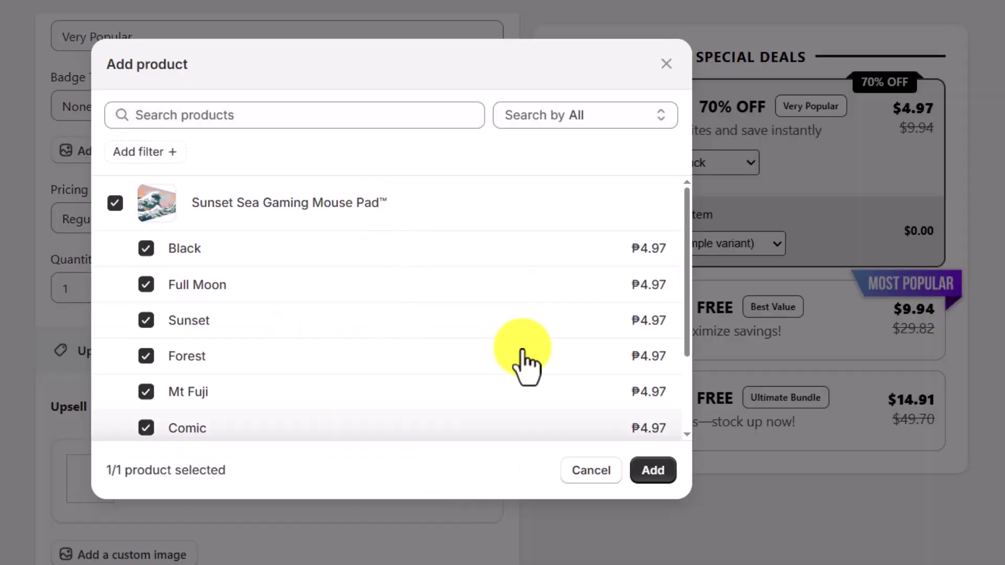
click(657, 474)
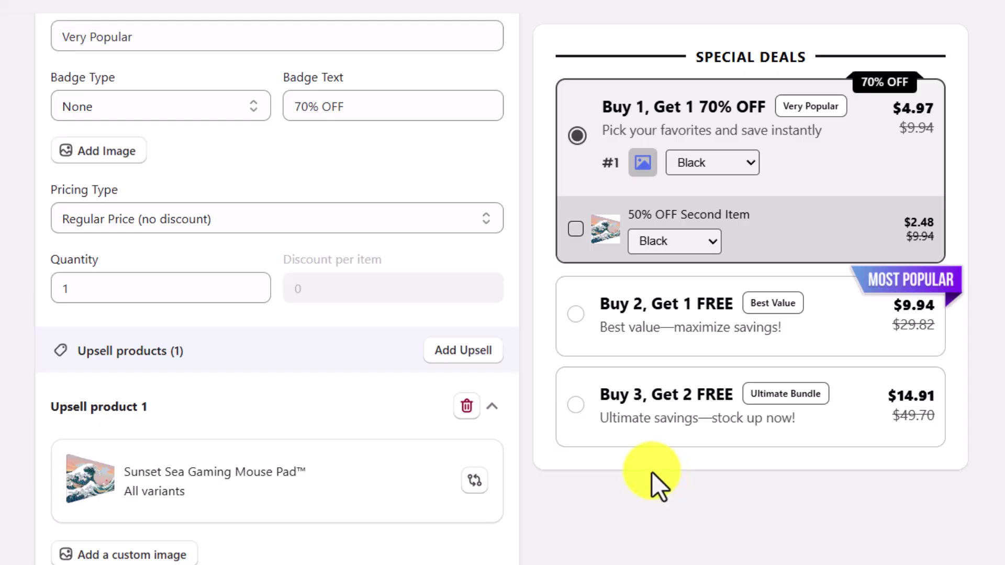
- Review the bundle's colour and text style settings, publish SPECIAL DEALS, and continue to the store's themes
scroll(652, 472, up, 15)
click(209, 73)
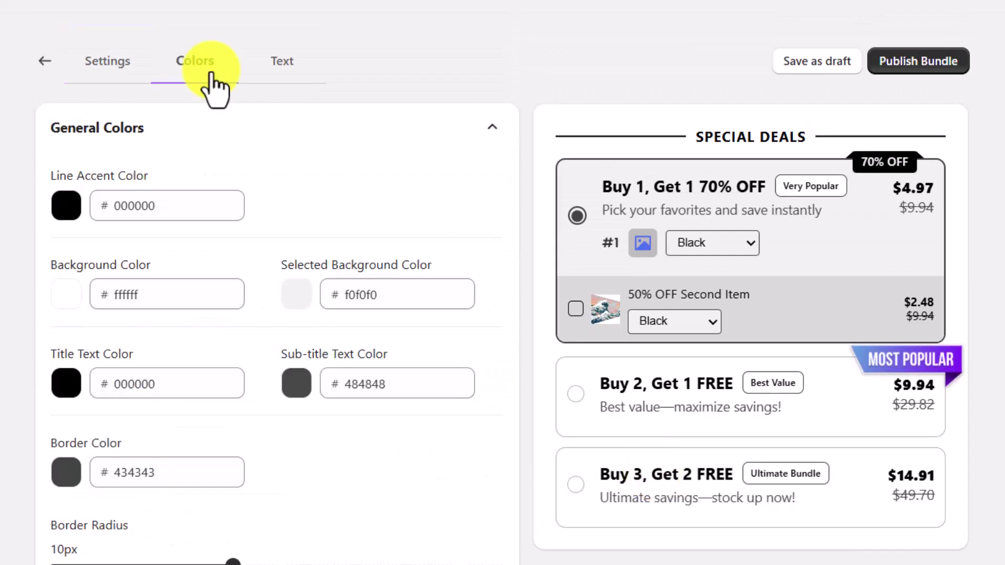
click(280, 68)
click(416, 131)
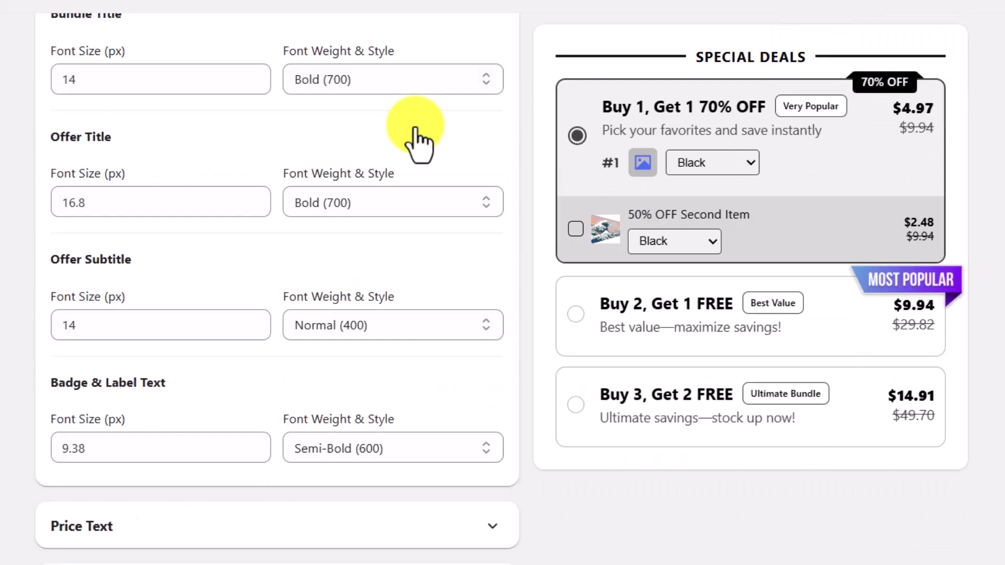
click(420, 189)
click(422, 191)
click(425, 249)
click(487, 236)
click(922, 62)
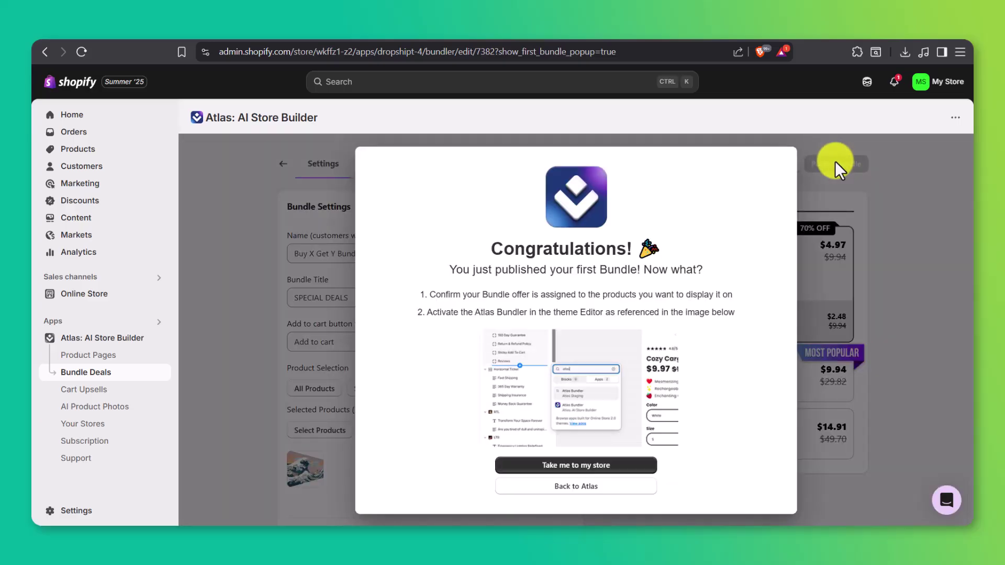
click(646, 465)
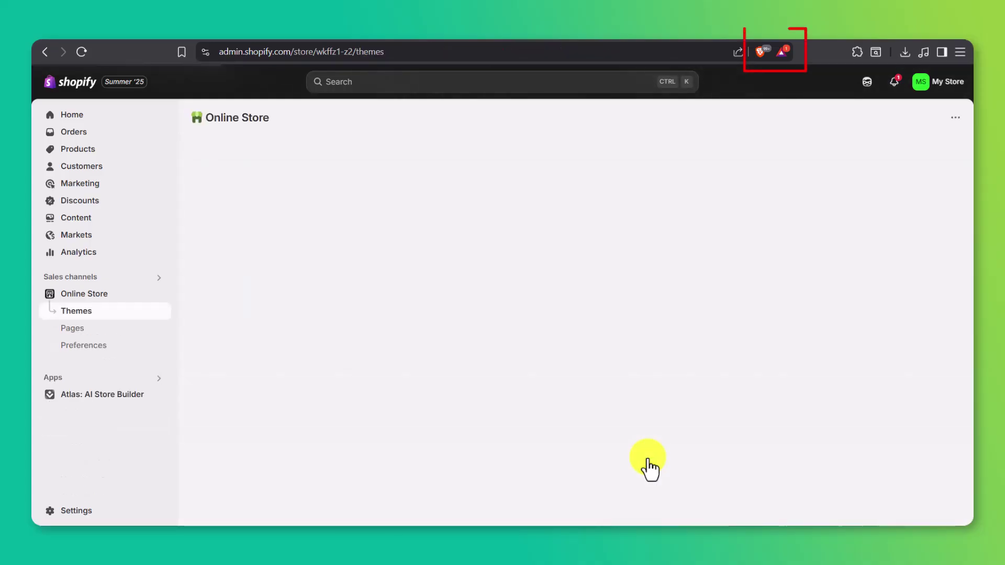
- Customize Atlas Theme in mobile preview and navigate via Catalog to the Sunset Sea Gaming Mouse Pad page
click(817, 425)
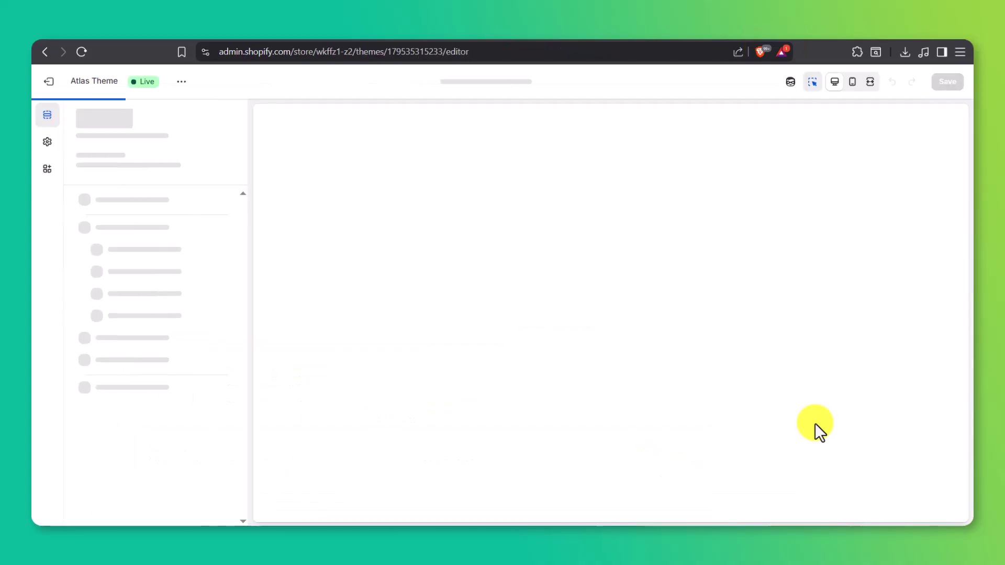
click(853, 82)
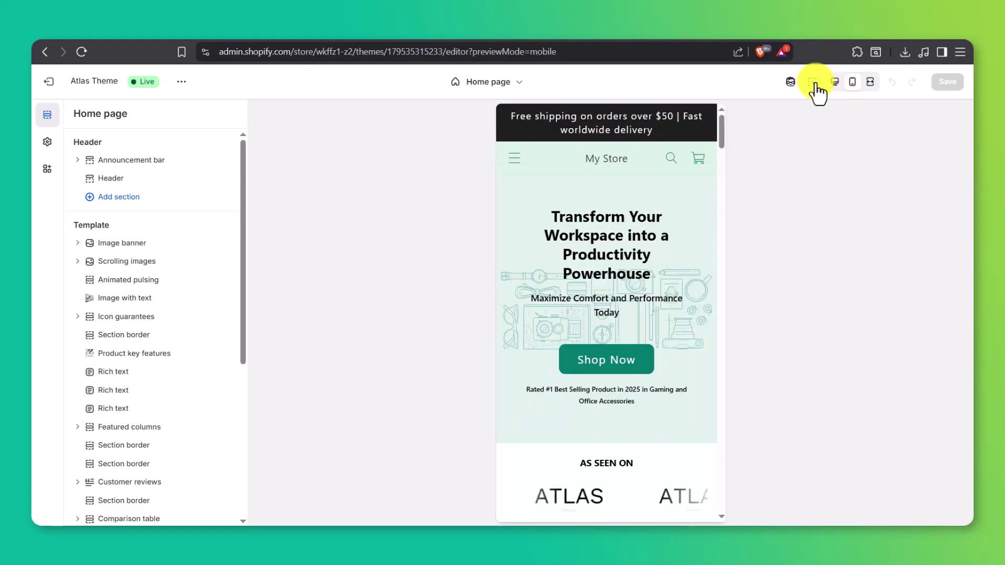
click(515, 159)
click(537, 192)
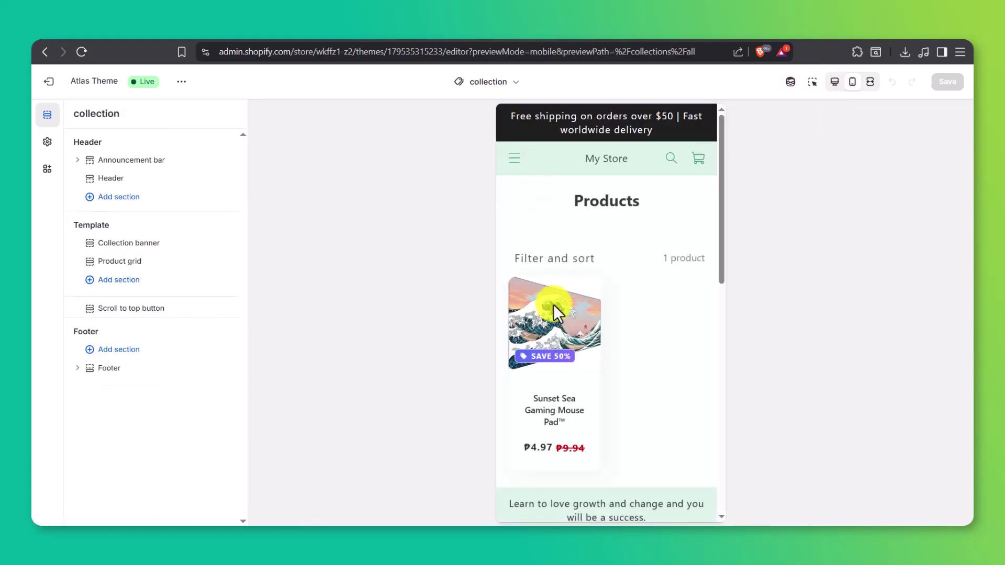
click(554, 304)
scroll(554, 303, down, 5)
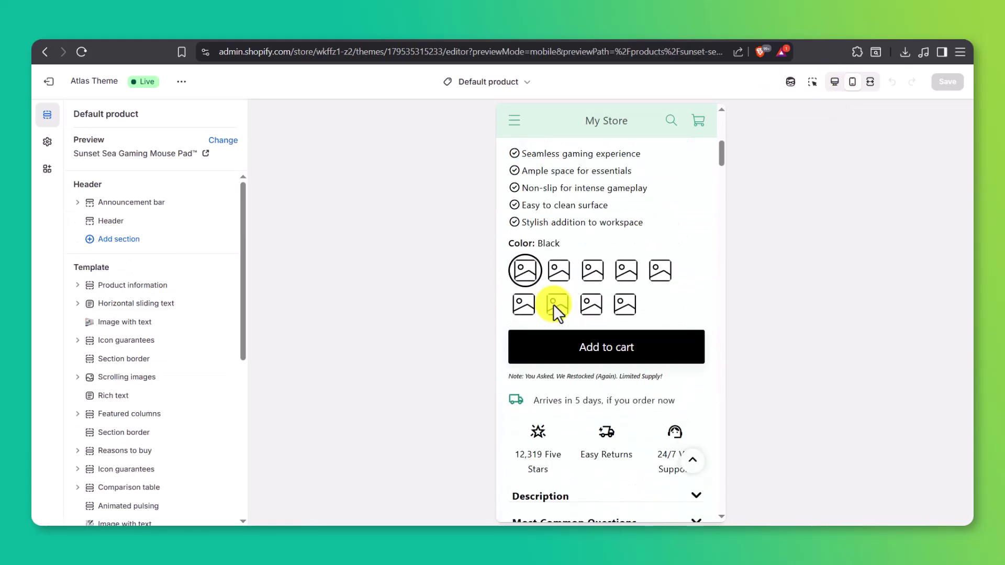
- Insert the Atlas Bundler app block above Add to cart and save the theme
click(813, 82)
click(606, 323)
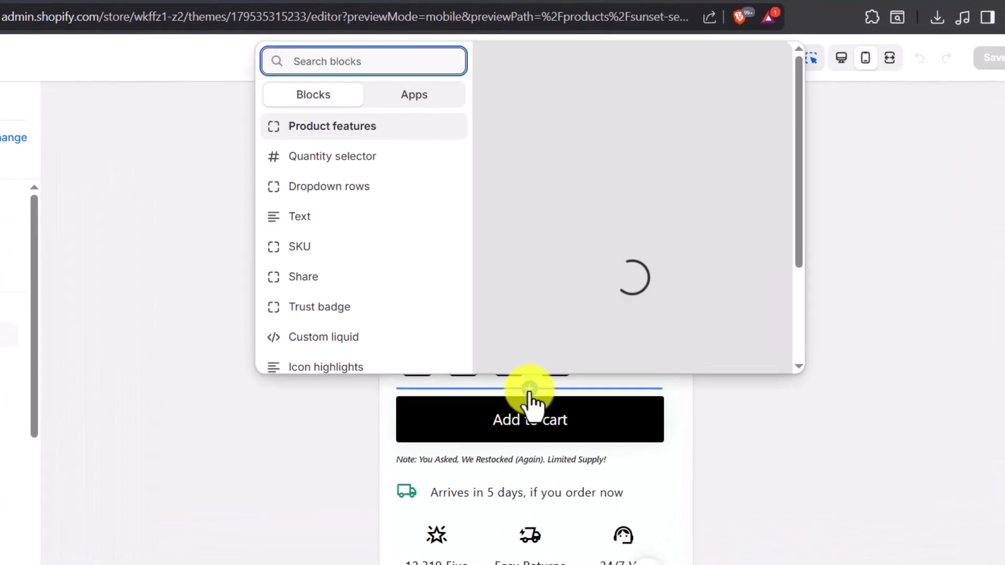
click(411, 96)
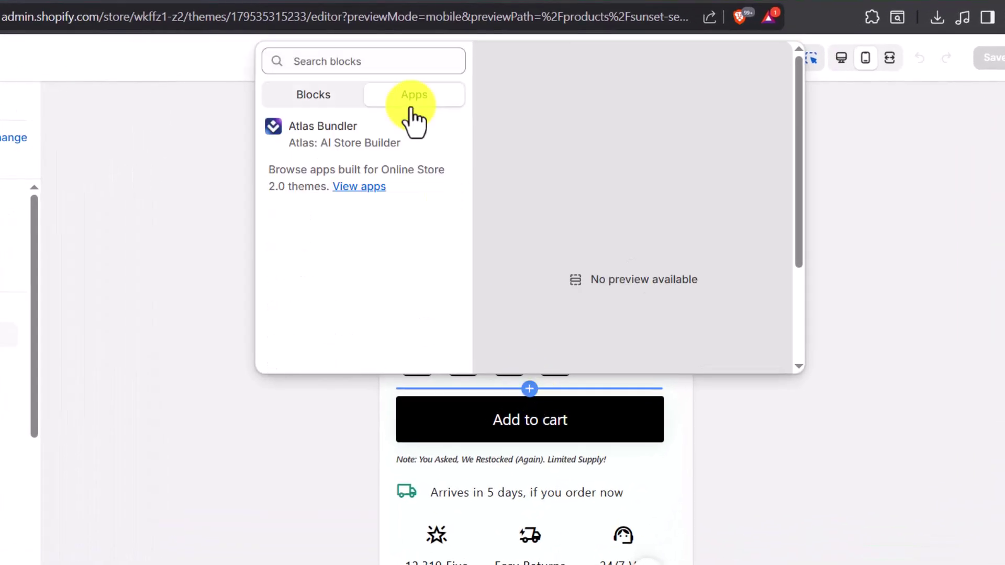
click(413, 146)
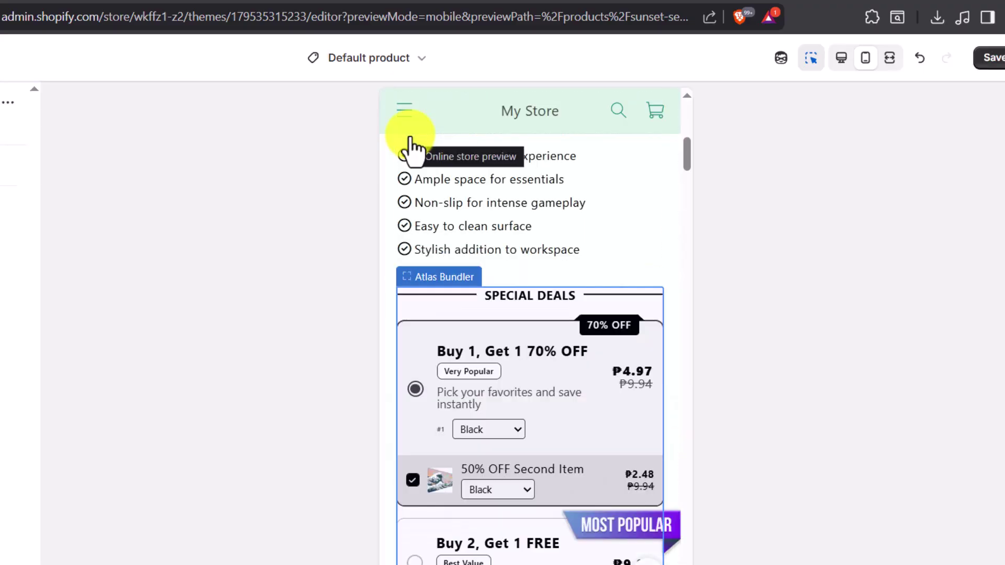
scroll(682, 316, down, 3)
scroll(683, 316, up, 2)
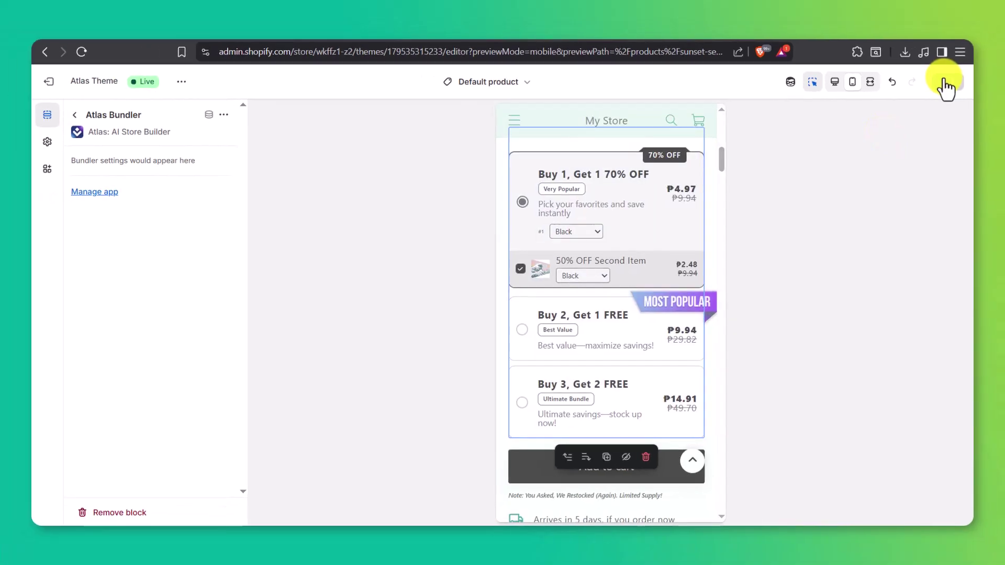
click(989, 56)
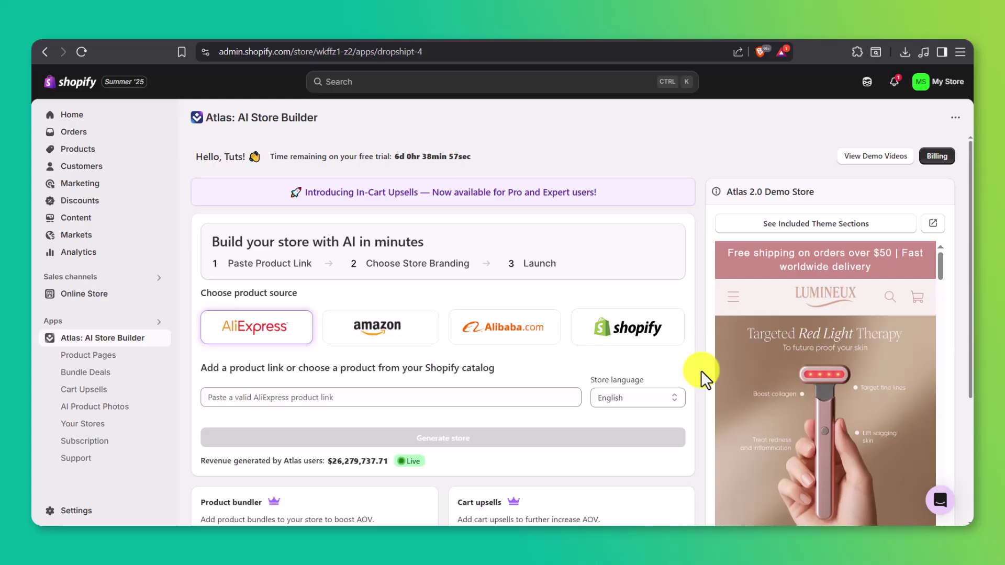
- Generate an Atlas Theme product page from a pasted Amazon storage-container product link
click(144, 362)
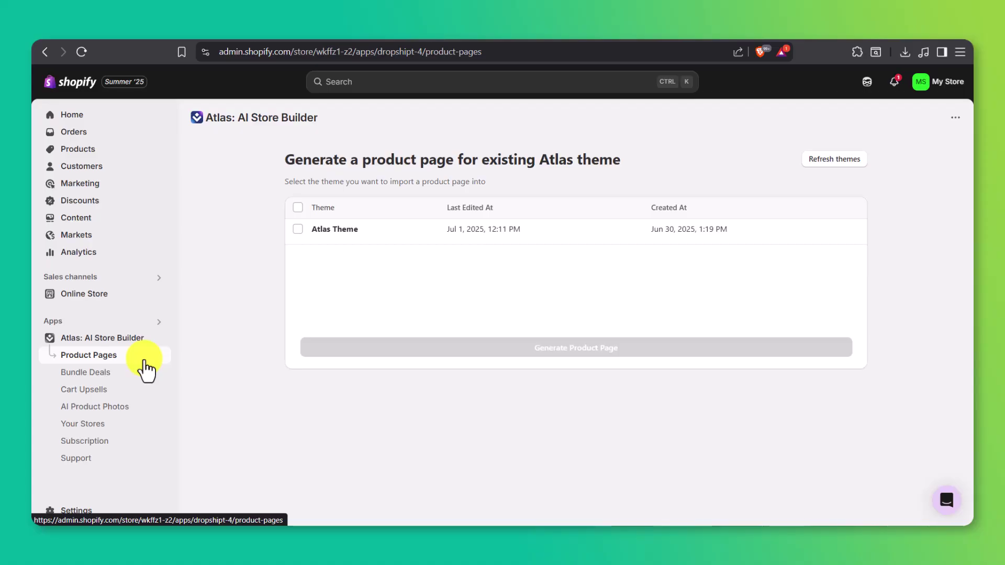
click(370, 238)
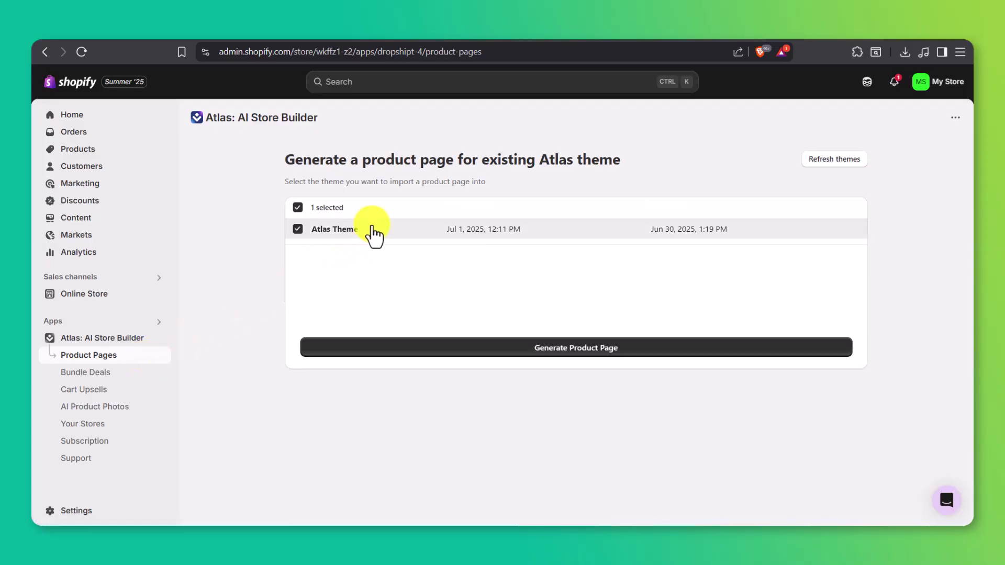
click(433, 350)
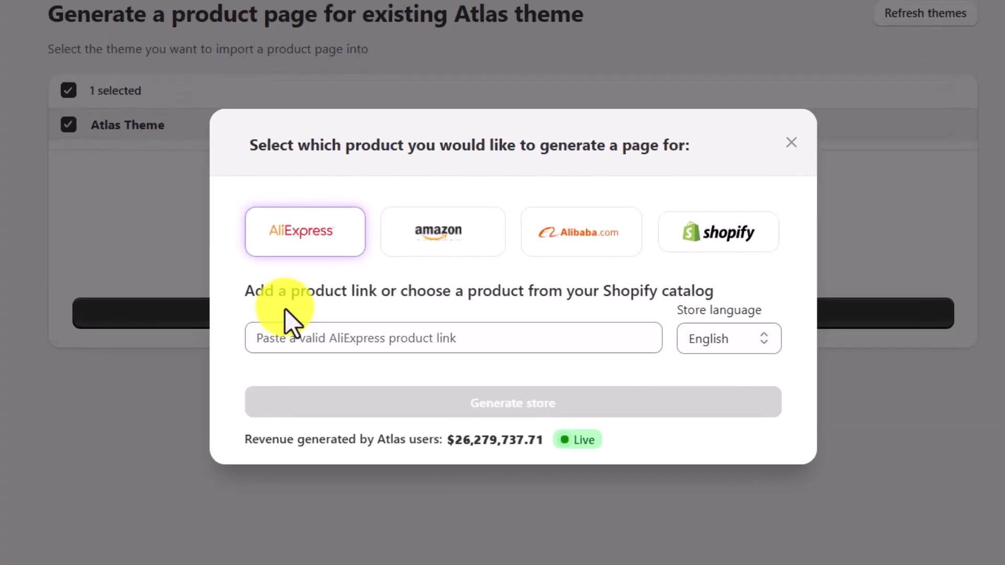
click(435, 238)
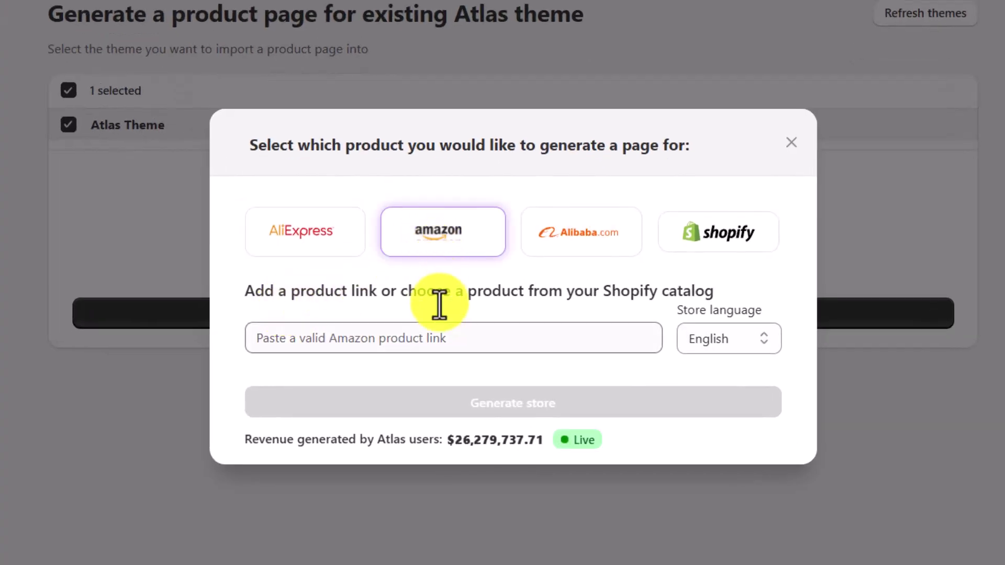
click(443, 339)
key(ctrl+v)
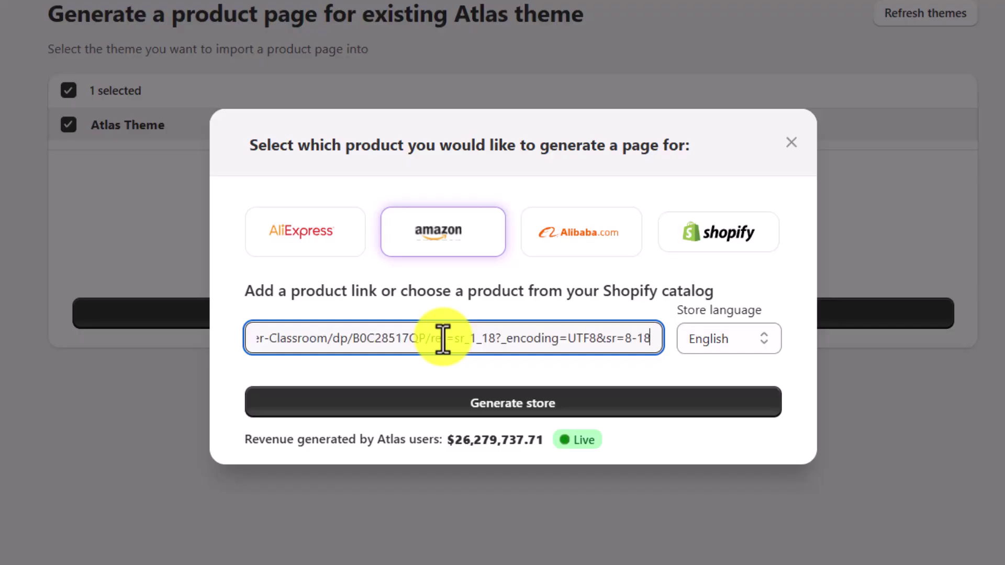
click(461, 404)
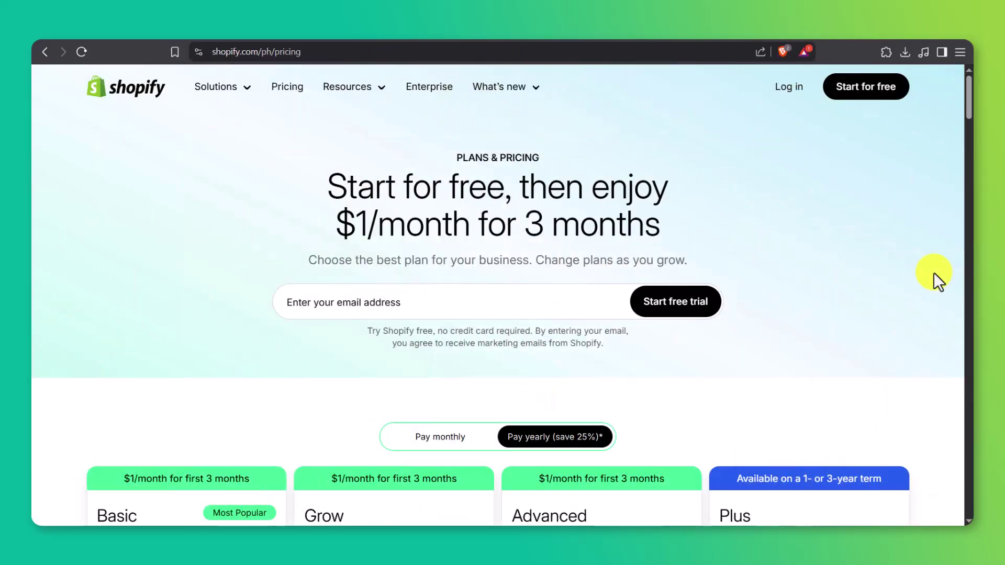
- Scroll the pricing page down to the Basic $19, Grow $49, Advanced $299 and Plus $2,300 plans
scroll(934, 272, down, 5)
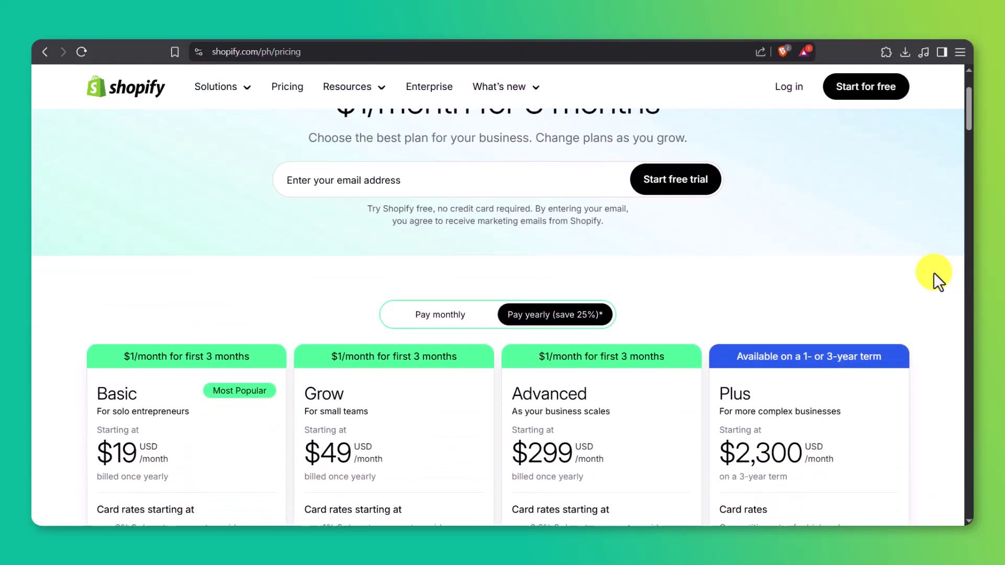
scroll(934, 272, down, 1)
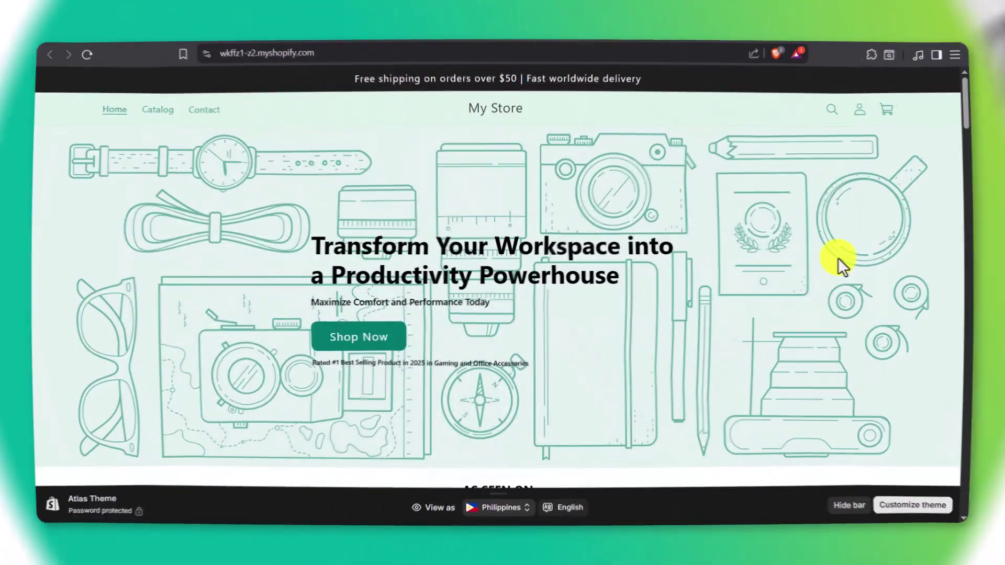
- Browse the live store's catalog and Stylish Stackable Storage Bins page, then view the contact page
scroll(838, 257, down, 15)
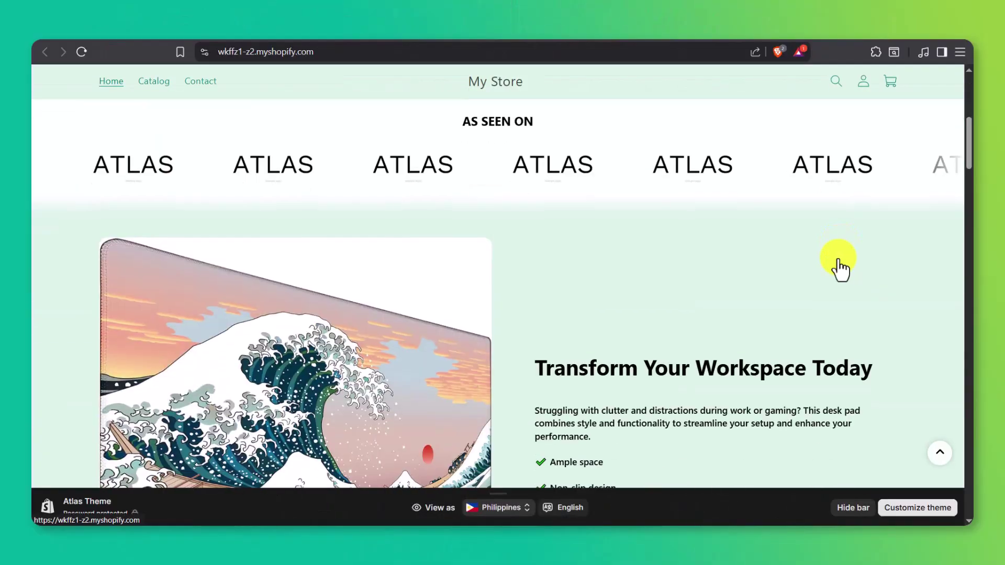
scroll(838, 265, down, 10)
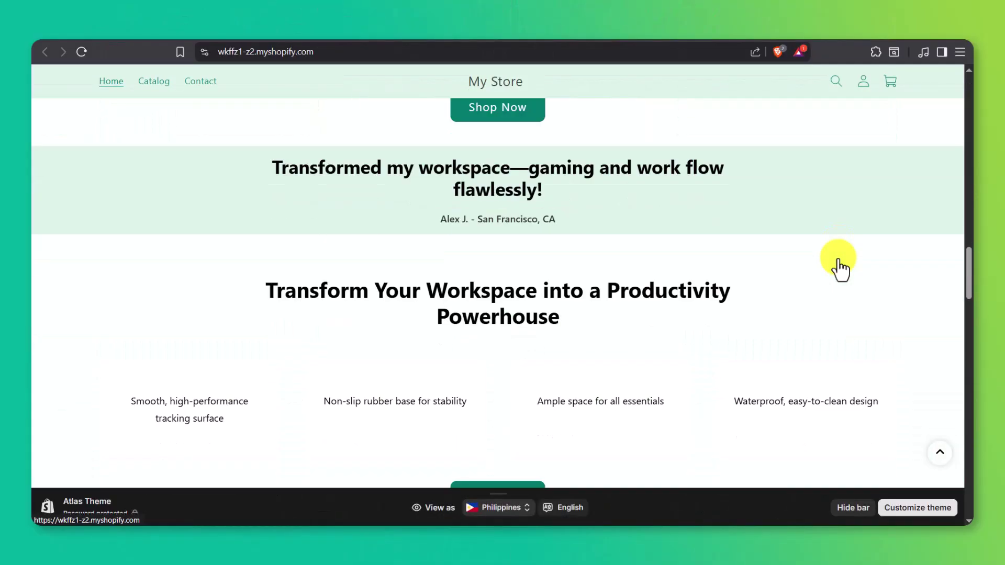
click(163, 88)
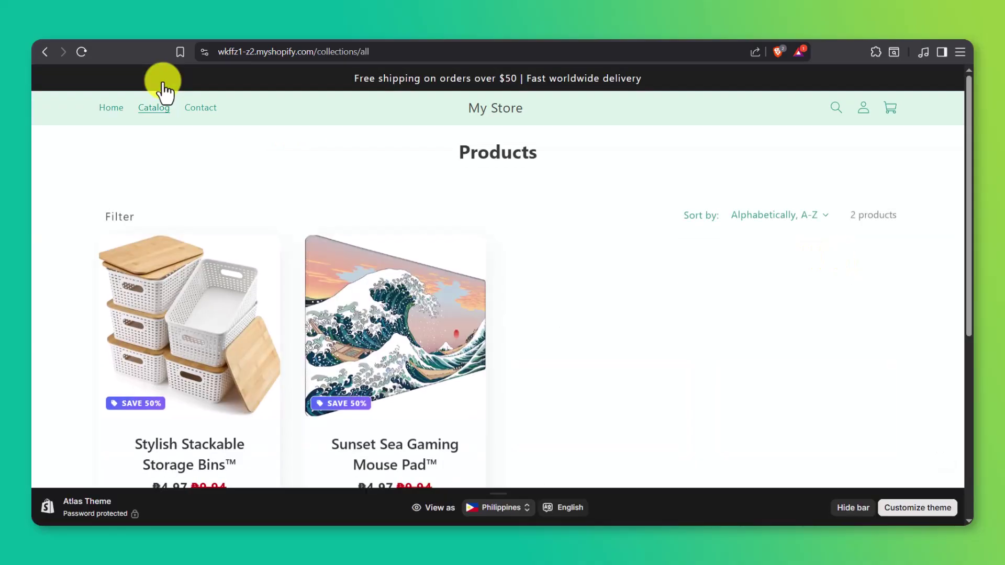
click(191, 270)
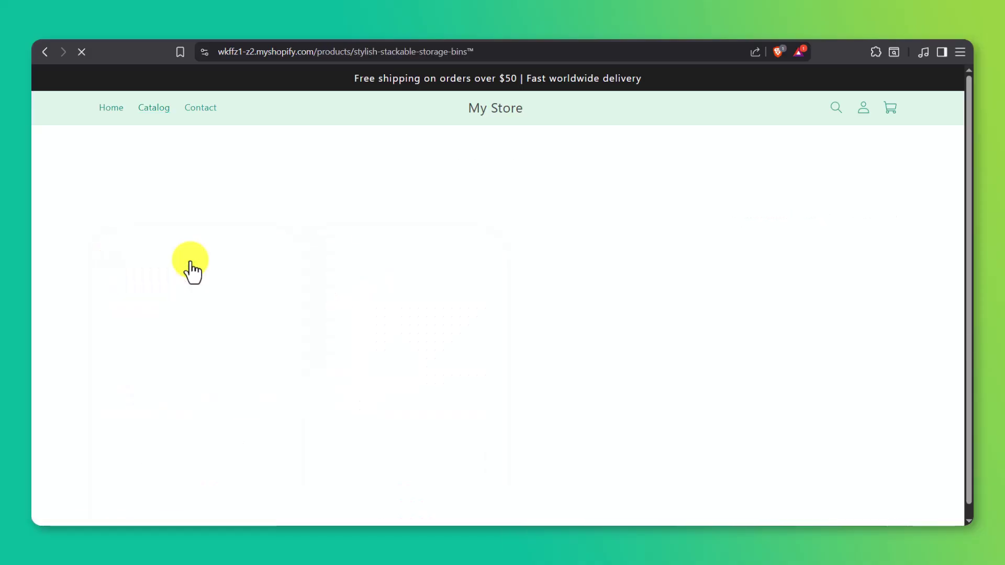
scroll(190, 260, down, 8)
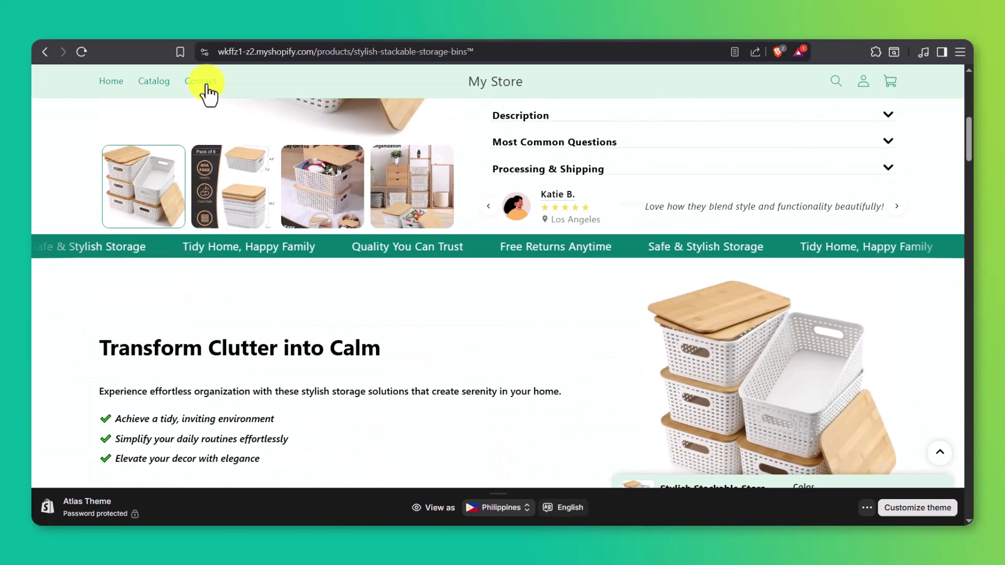
click(206, 84)
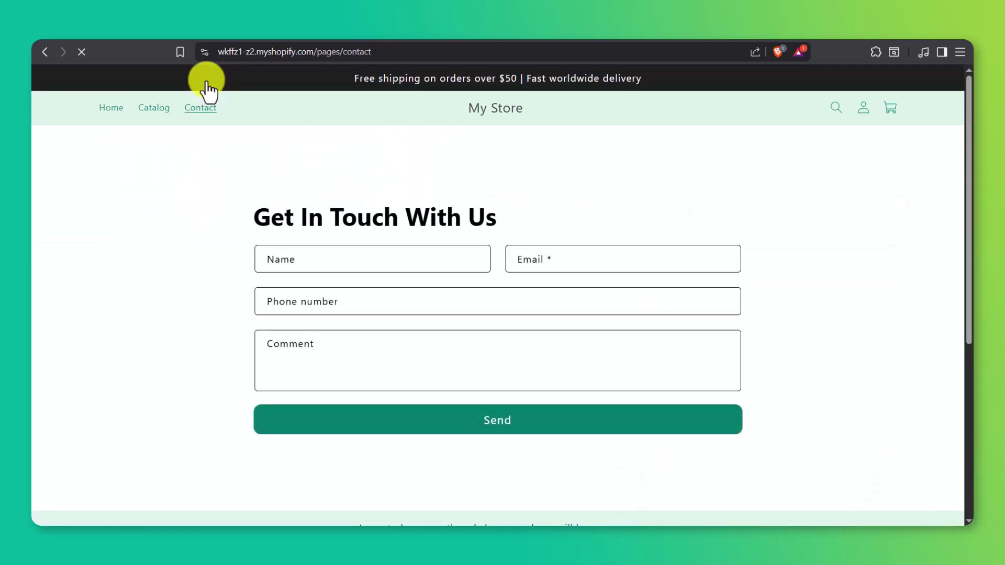
scroll(209, 165, down, 4)
scroll(206, 168, up, 4)
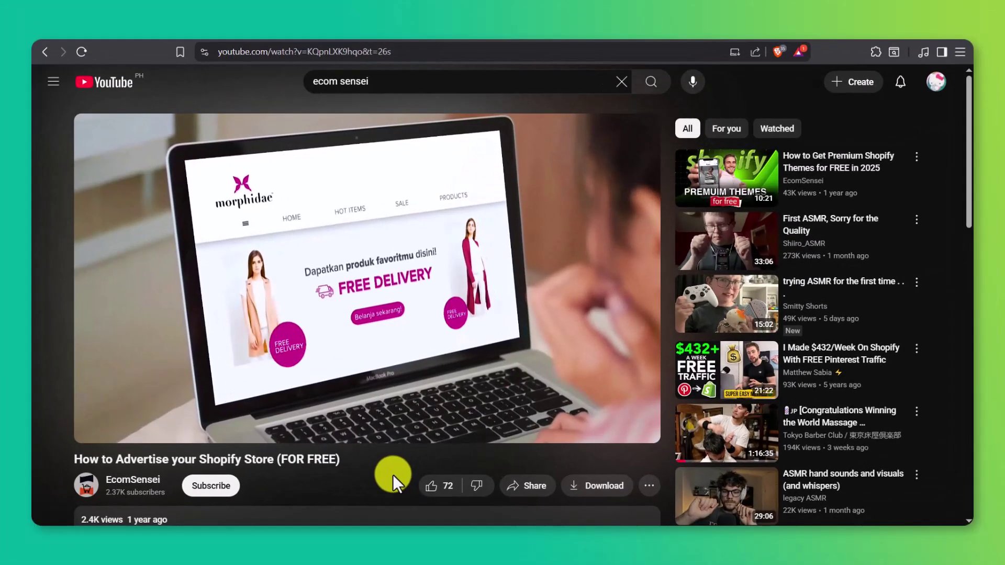